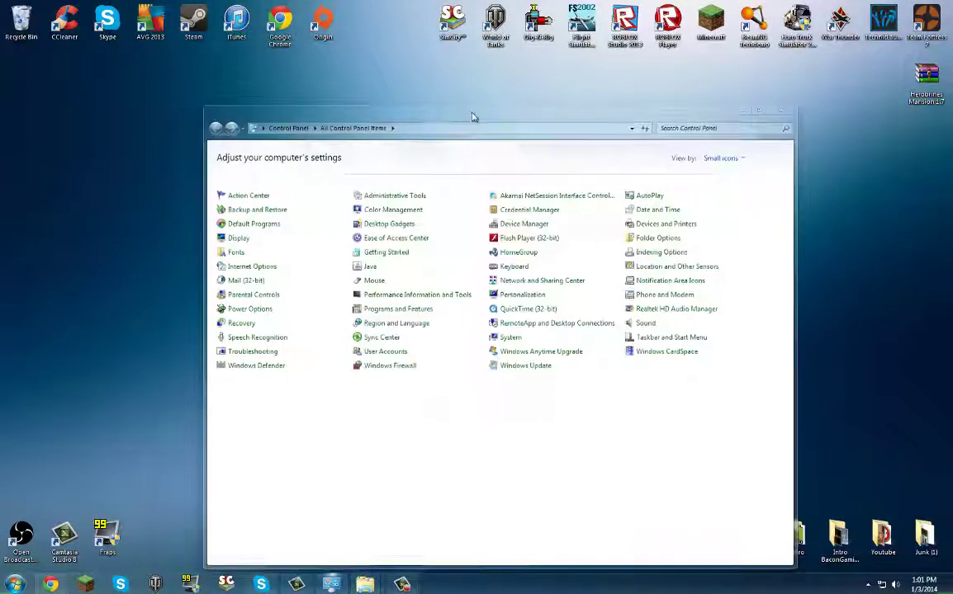
# Close the Control Panel, Games and Computer windows, leaving the desktop theme folders visible.
pyautogui.click(780, 116)
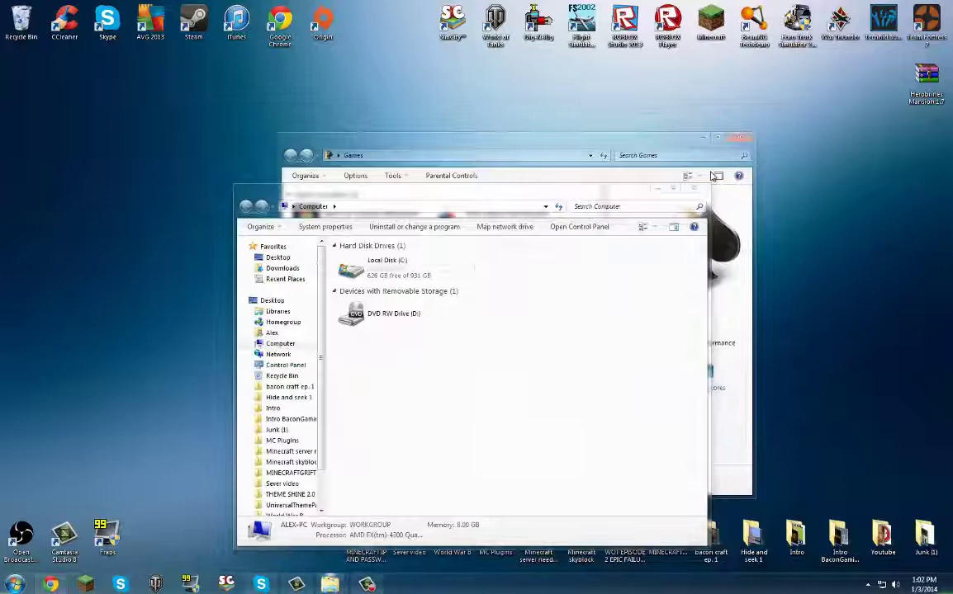
pyautogui.click(734, 153)
pyautogui.click(697, 192)
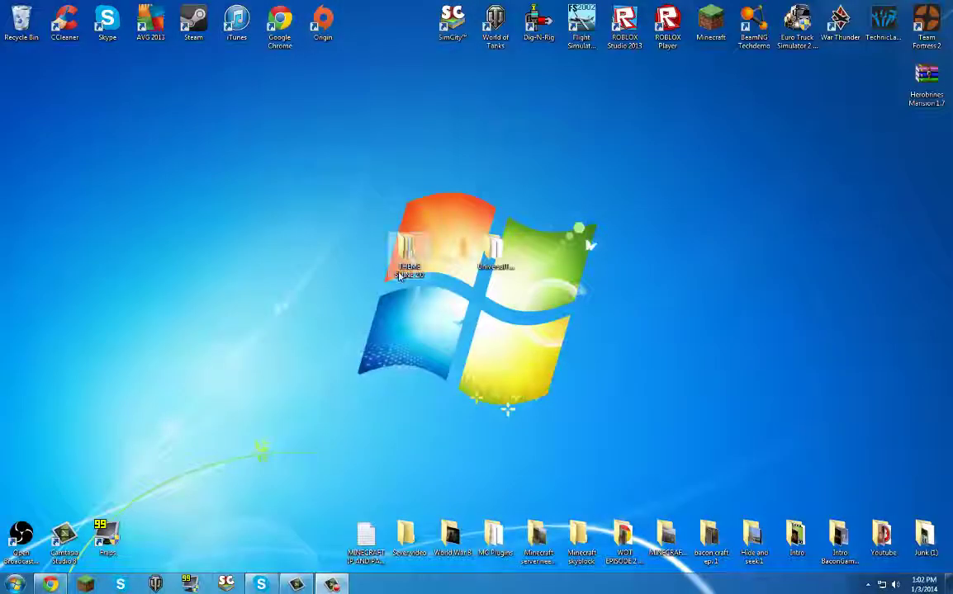
pyautogui.rightClick(401, 227)
pyautogui.click(640, 199)
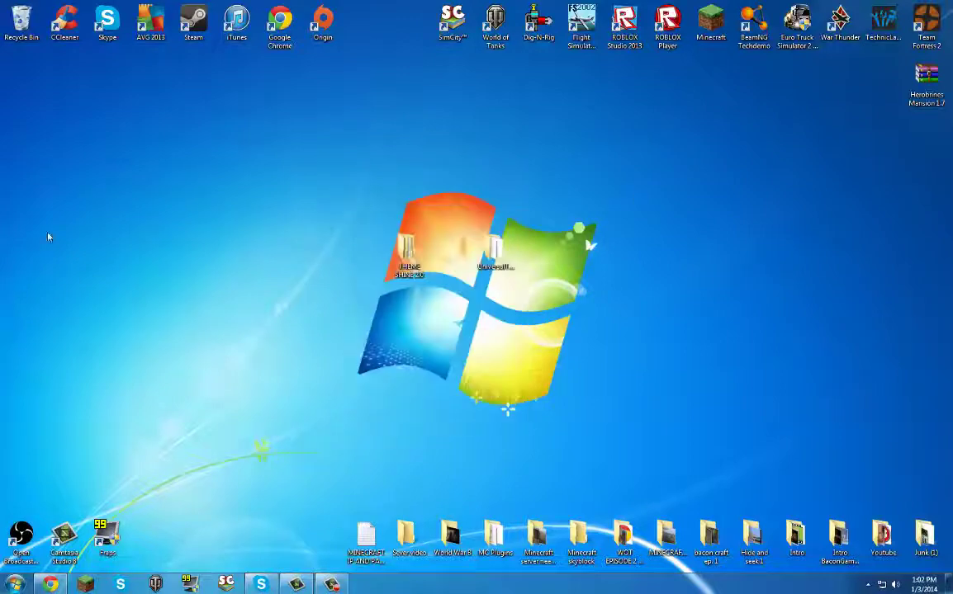
# Open Control Panel from the Start menu, then close it again.
pyautogui.click(8, 585)
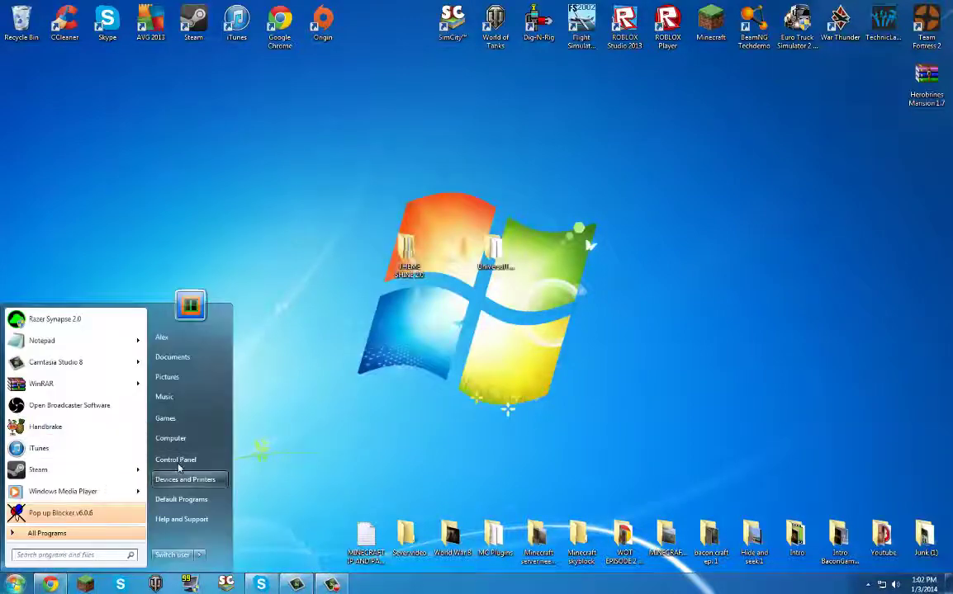
pyautogui.click(177, 429)
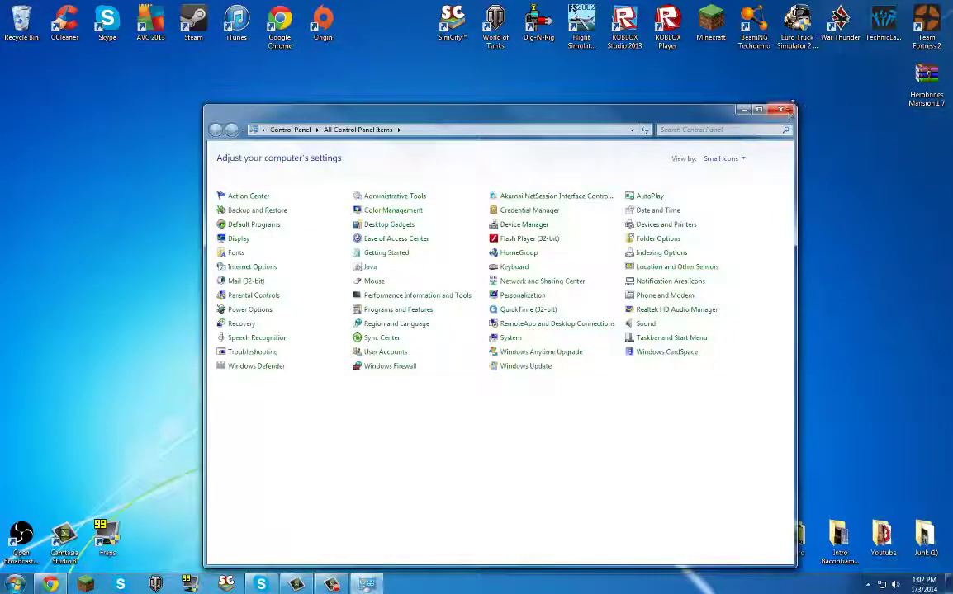
pyautogui.click(788, 107)
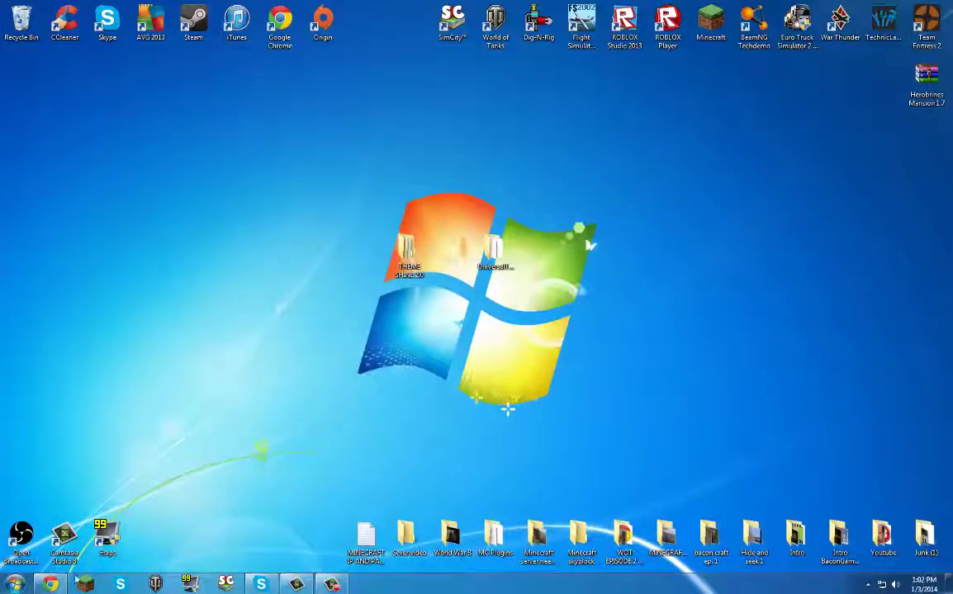
# In Chrome, close the dEEP tab and search 'shine 2.0' in a new tab.
pyautogui.click(47, 584)
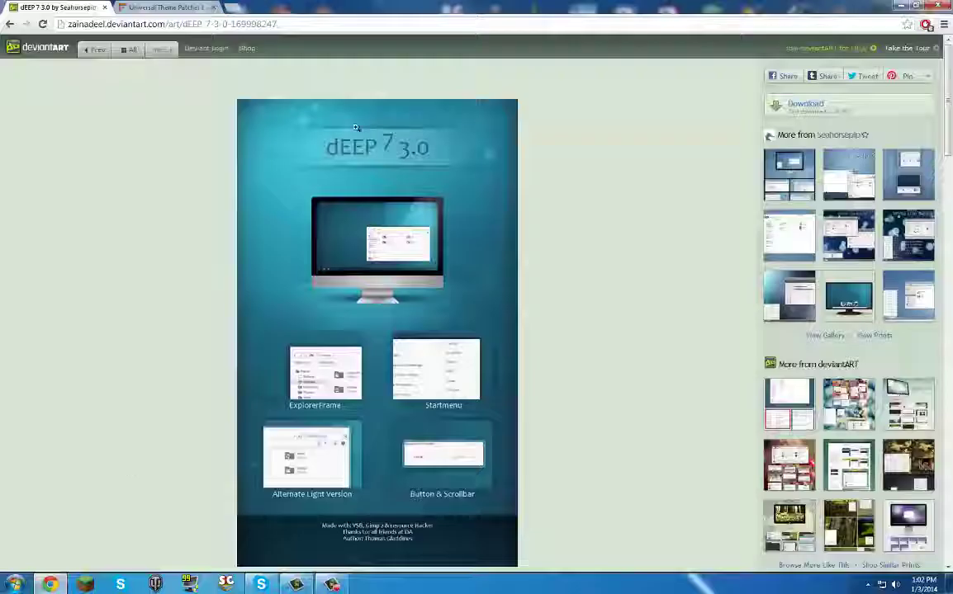
pyautogui.click(104, 8)
pyautogui.click(124, 8)
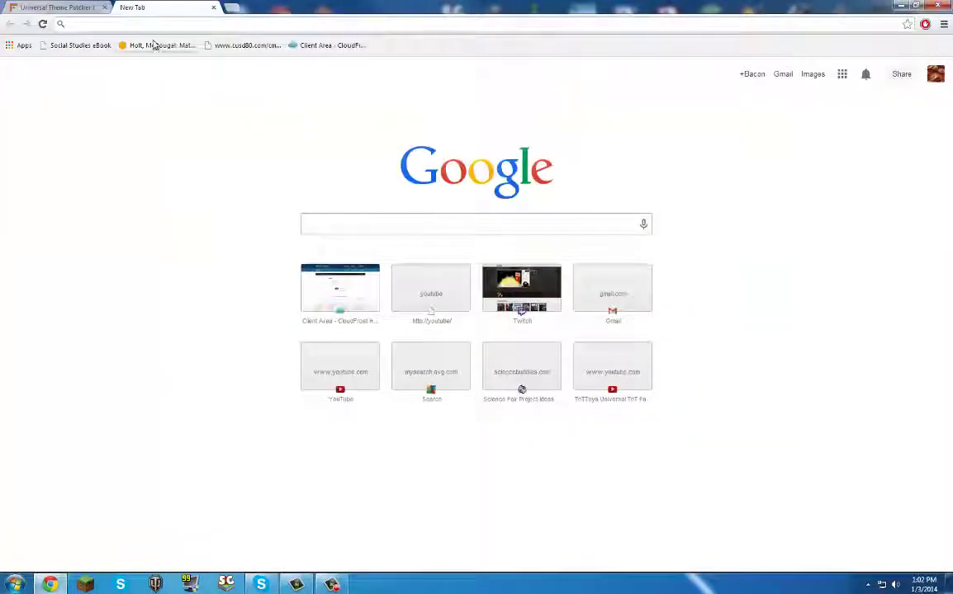
pyautogui.write('shine')
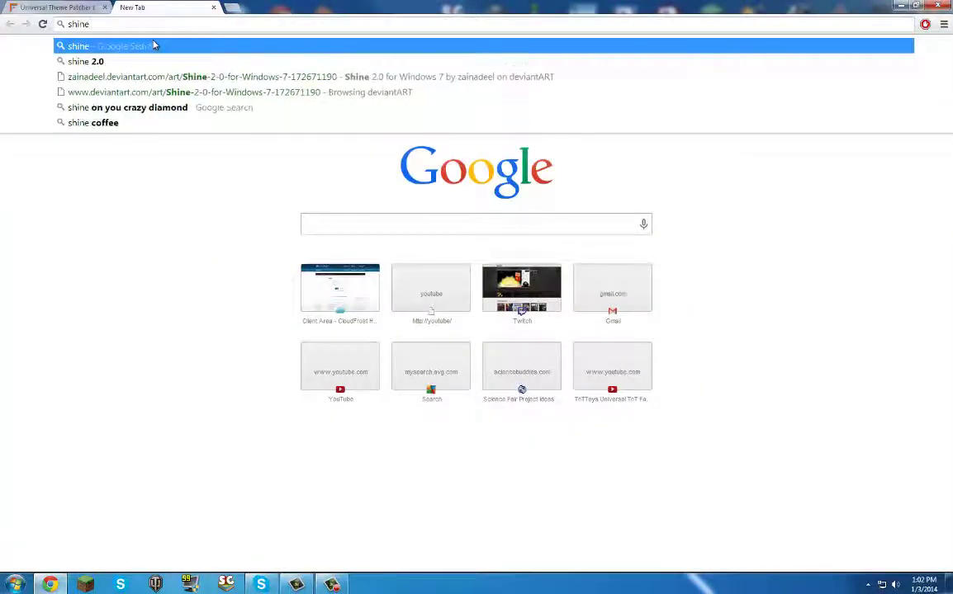
pyautogui.write(' 2.0')
pyautogui.press('Return')
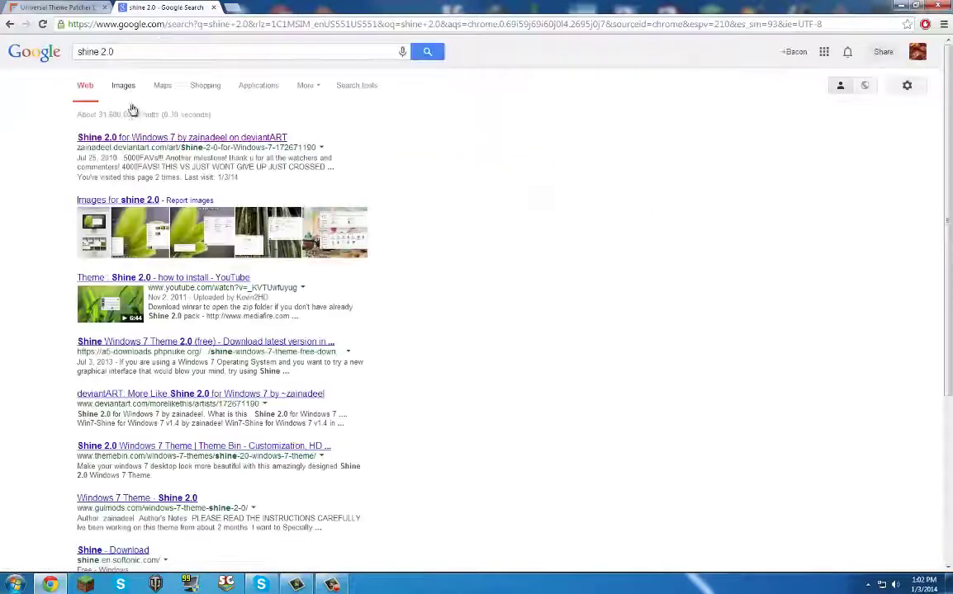
# Open the Shine 2.0 for Windows 7 deviantART page and scroll to its download.
pyautogui.click(128, 138)
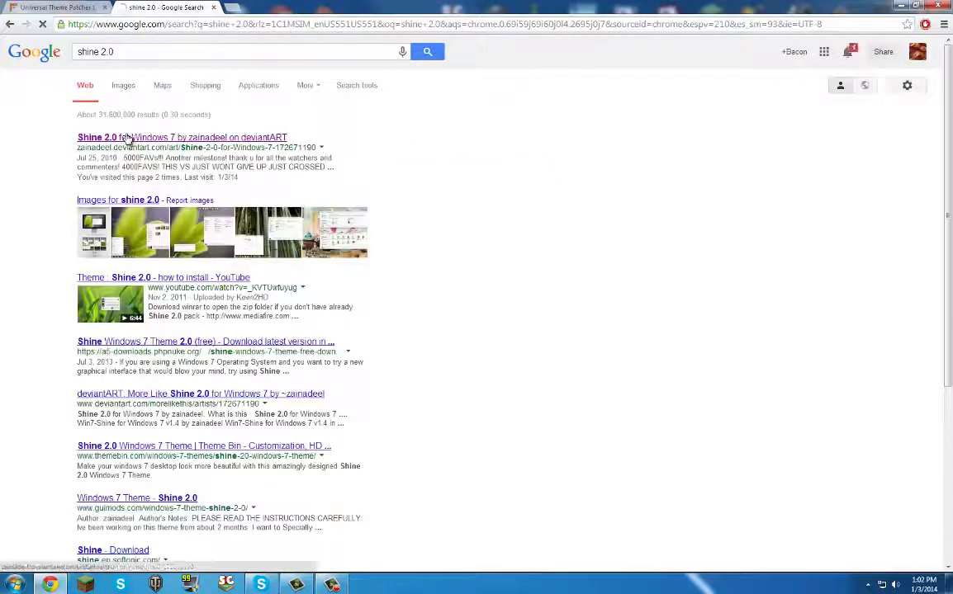
pyautogui.scroll(-3, 406, 379)
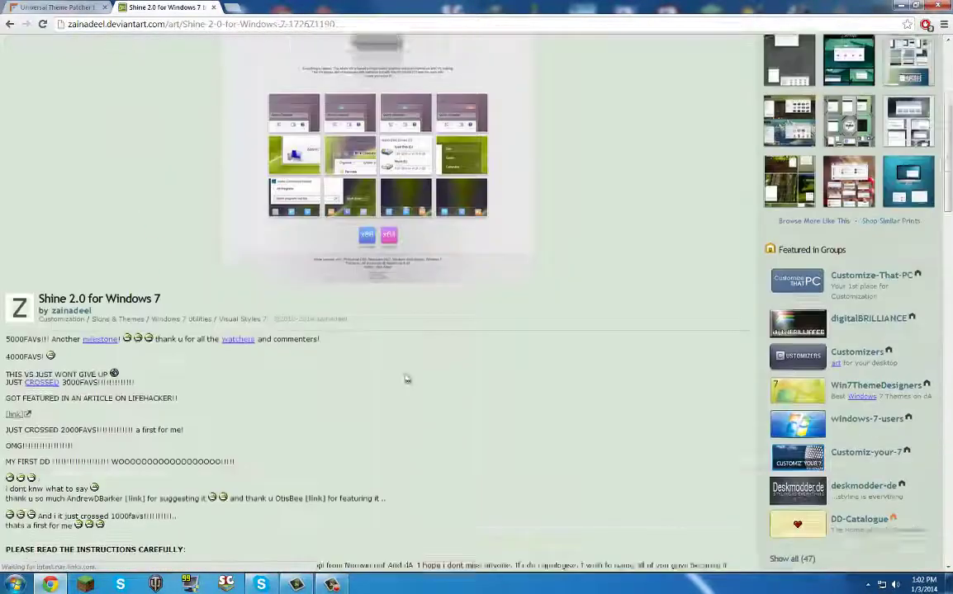
pyautogui.scroll(-3, 406, 379)
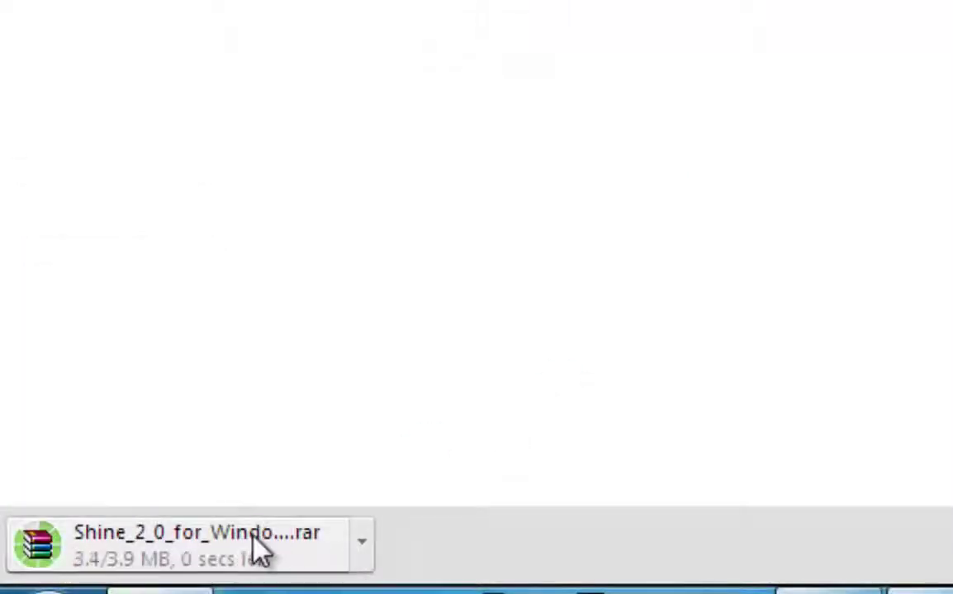
# Open the Shine 2.0 archive in WinRAR, cancel extraction, and copy a desktop folder.
pyautogui.click(178, 552)
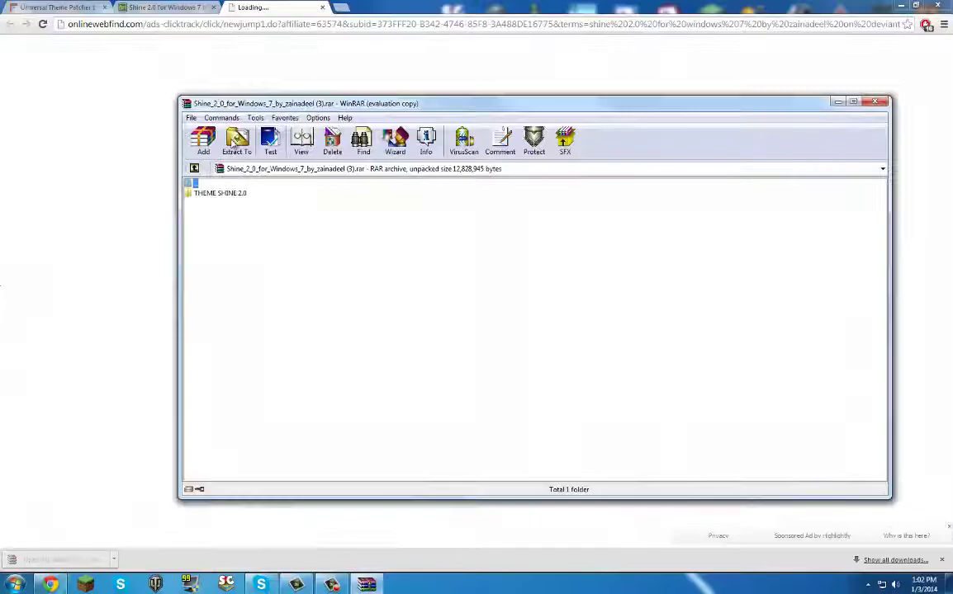
pyautogui.click(235, 140)
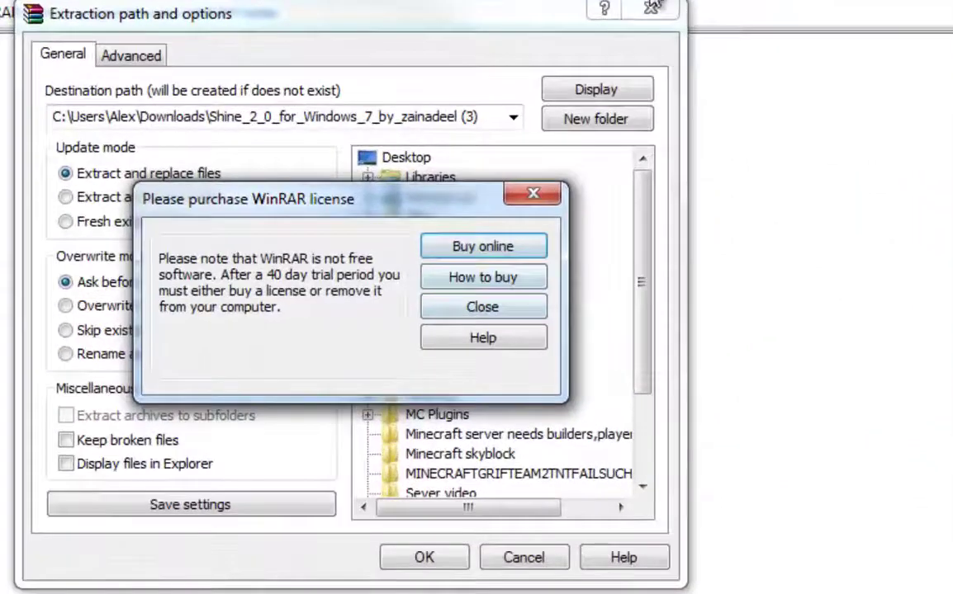
pyautogui.click(483, 310)
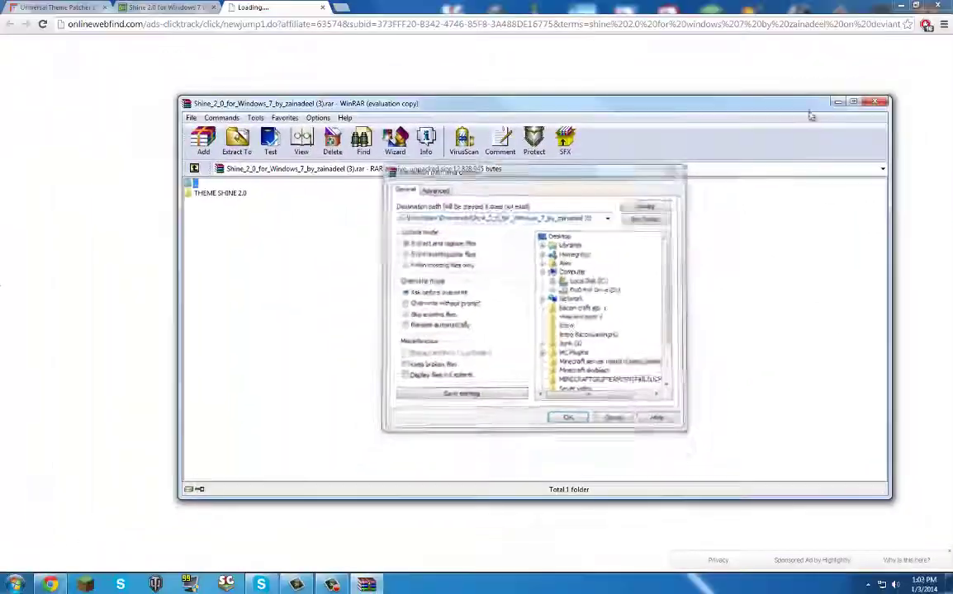
pyautogui.click(661, 95)
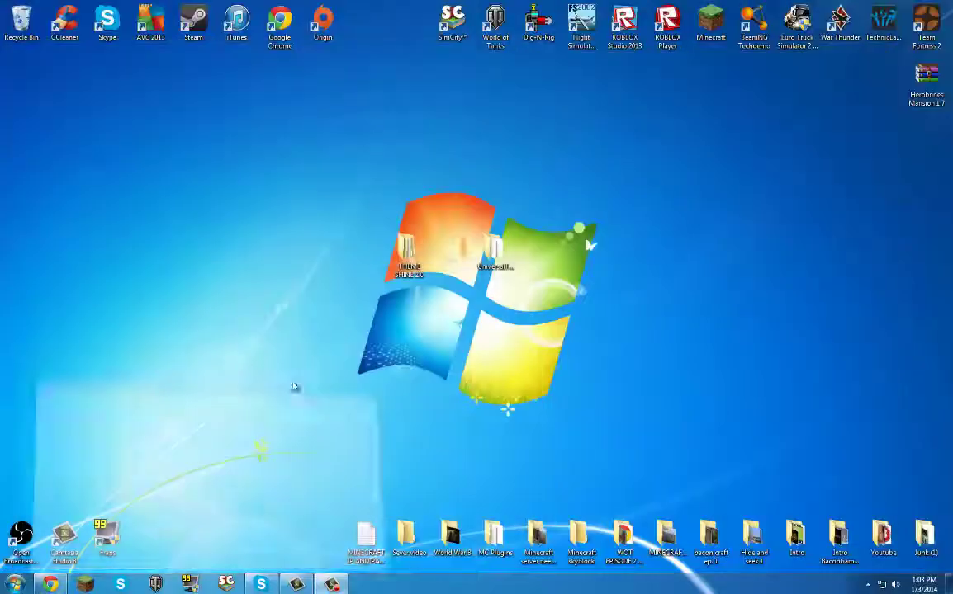
pyautogui.rightClick(406, 248)
pyautogui.click(433, 374)
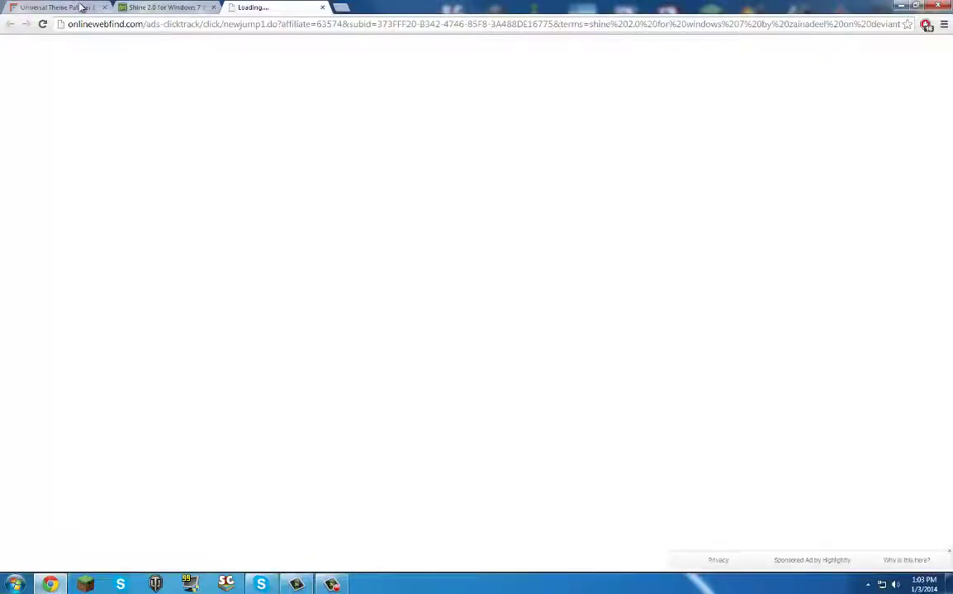
# Download Universal Theme Patcher from freewaregeeks and open its UniversalThemePatcher_20090409 folder in WinRAR.
pyautogui.click(81, 7)
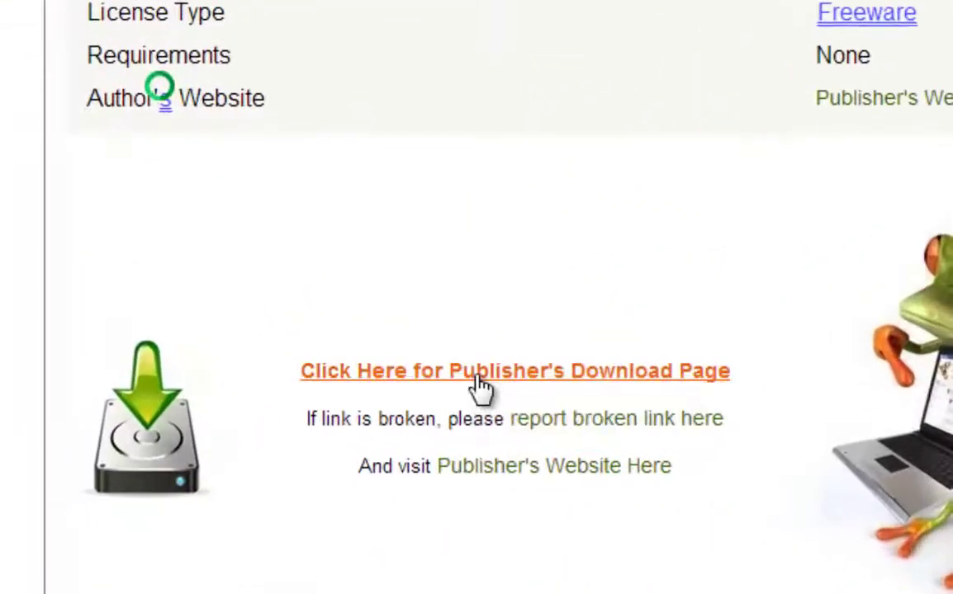
pyautogui.click(479, 384)
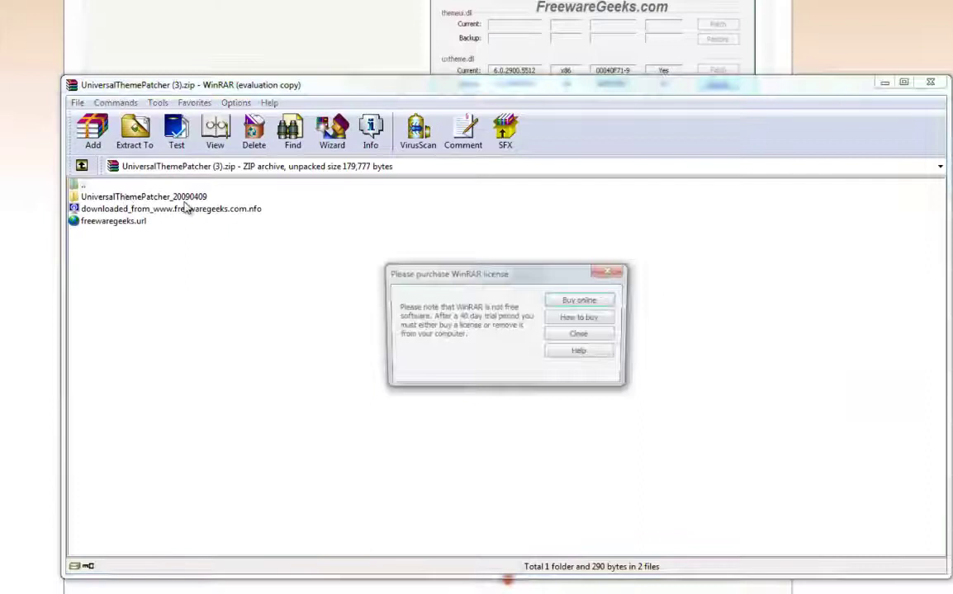
pyautogui.click(581, 334)
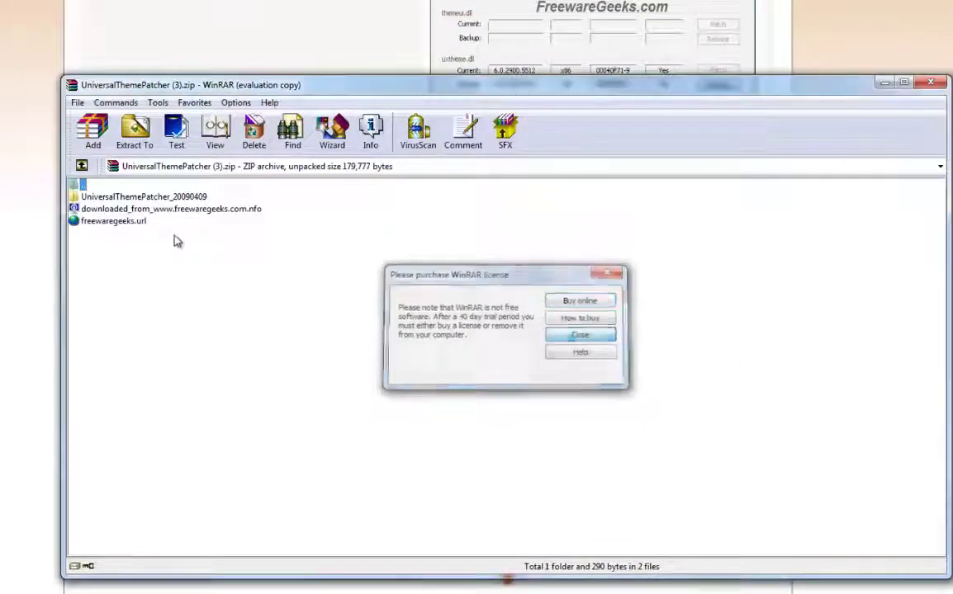
pyautogui.doubleClick(165, 196)
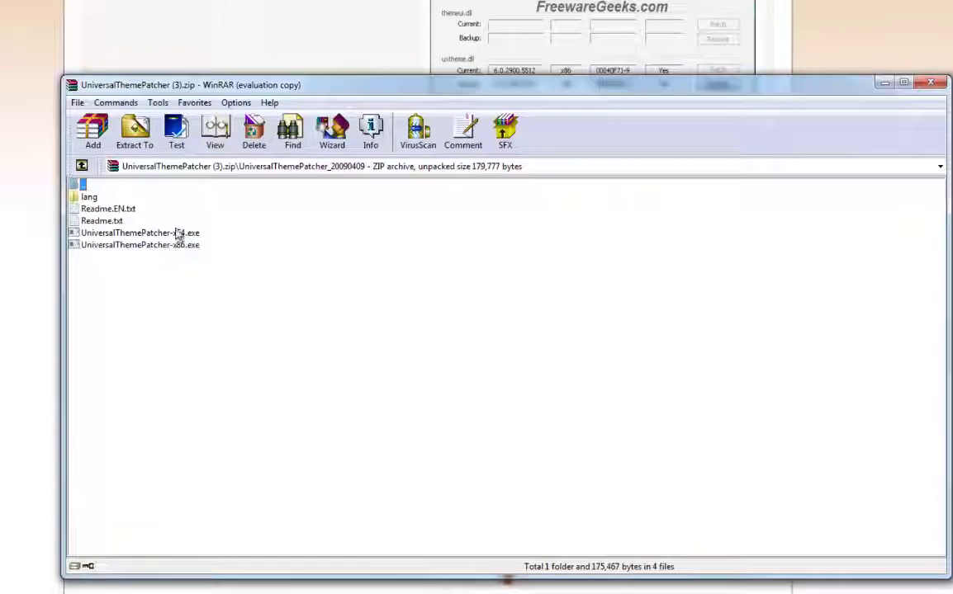
# Check Computer Properties to confirm a 64-bit Windows, then close the patcher archive.
pyautogui.press('super')
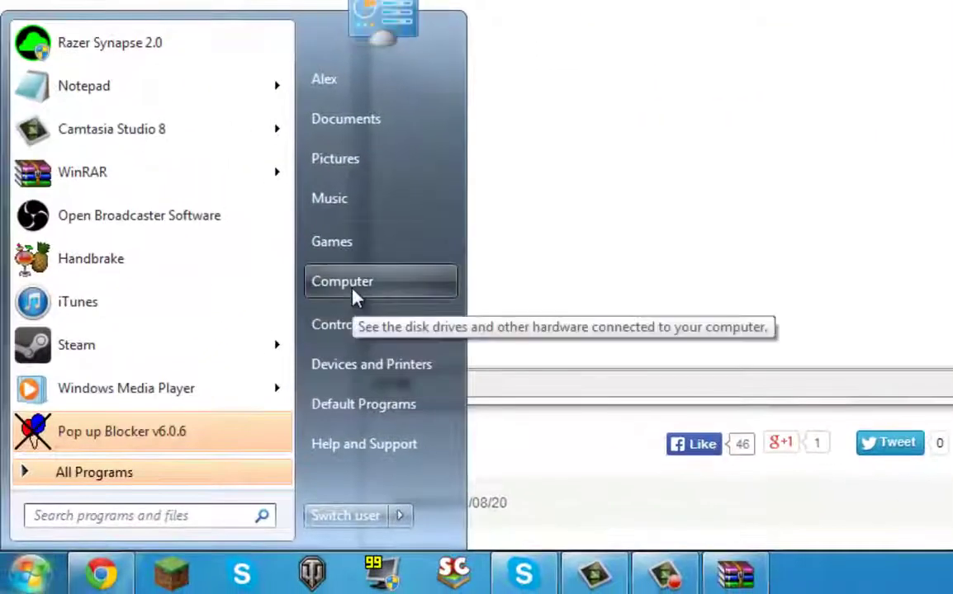
pyautogui.rightClick(353, 297)
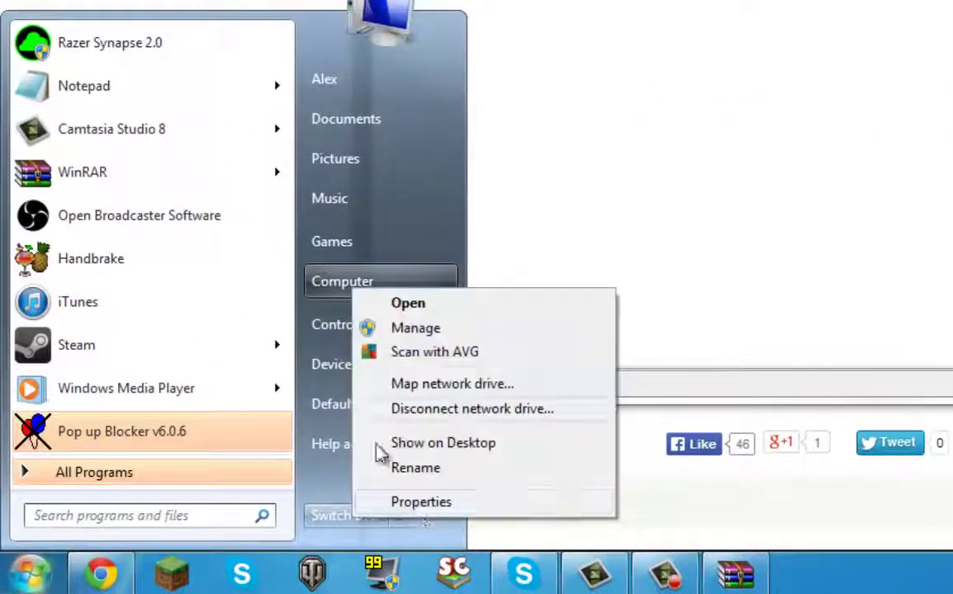
pyautogui.click(421, 502)
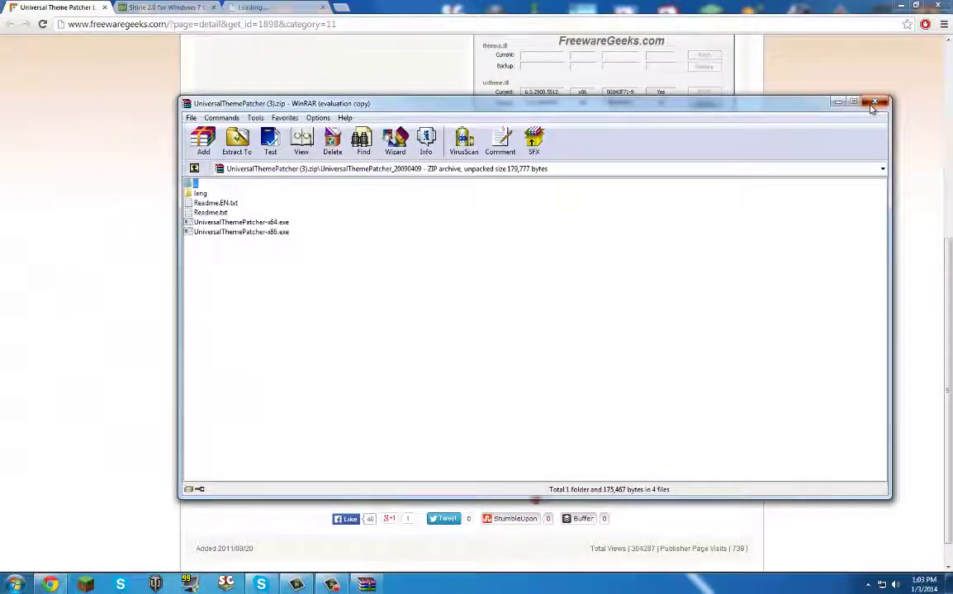
pyautogui.click(875, 103)
# Run UniversalThemePatcher-x64 in English and confirm all three theme files are already patched.
pyautogui.click(942, 6)
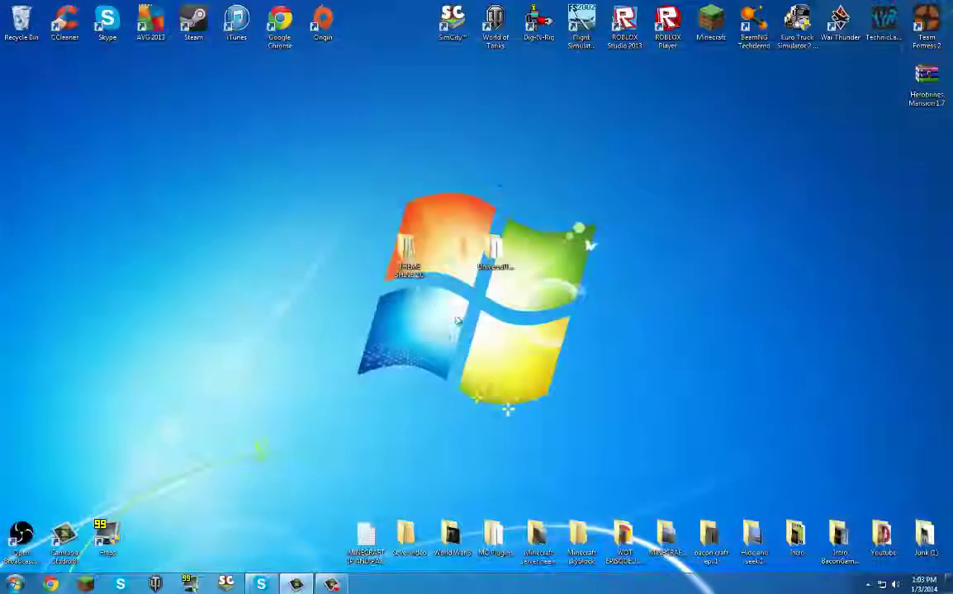
pyautogui.doubleClick(503, 255)
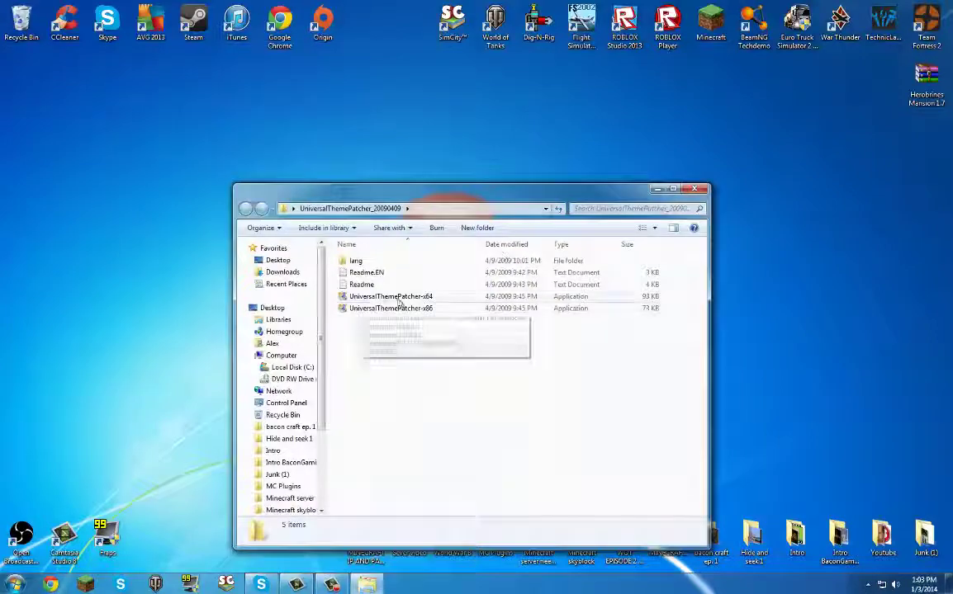
pyautogui.click(411, 299)
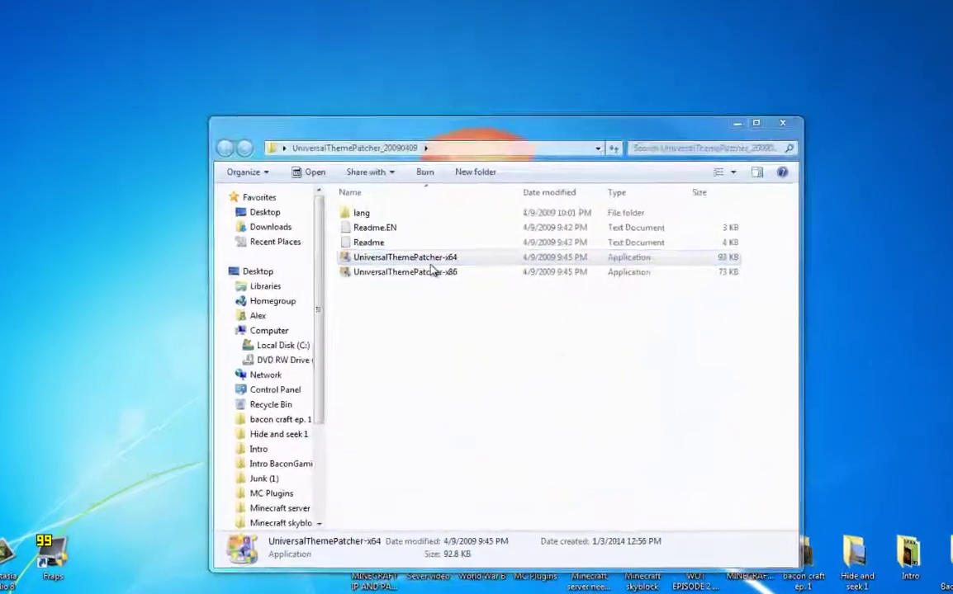
pyautogui.doubleClick(433, 257)
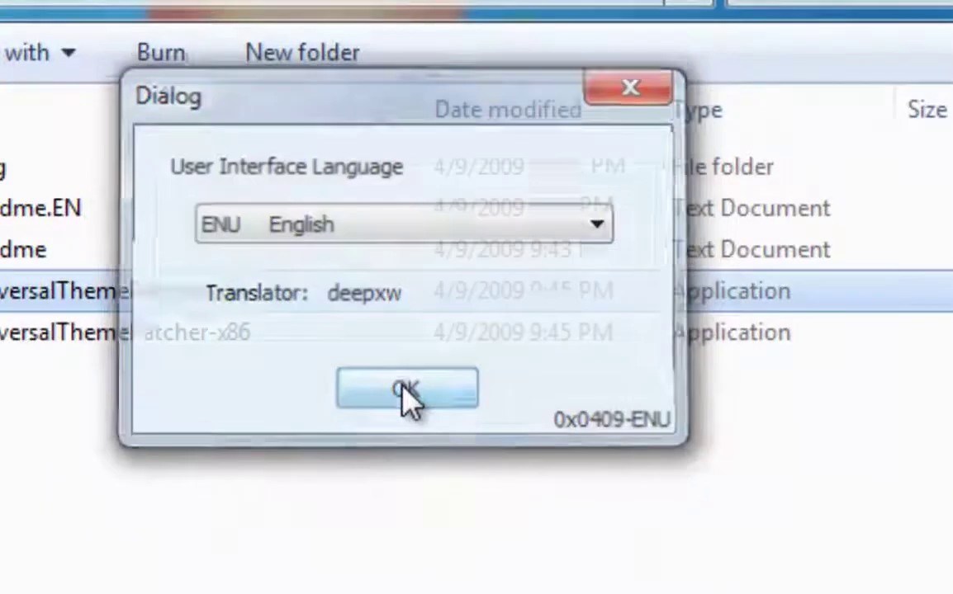
pyautogui.click(404, 390)
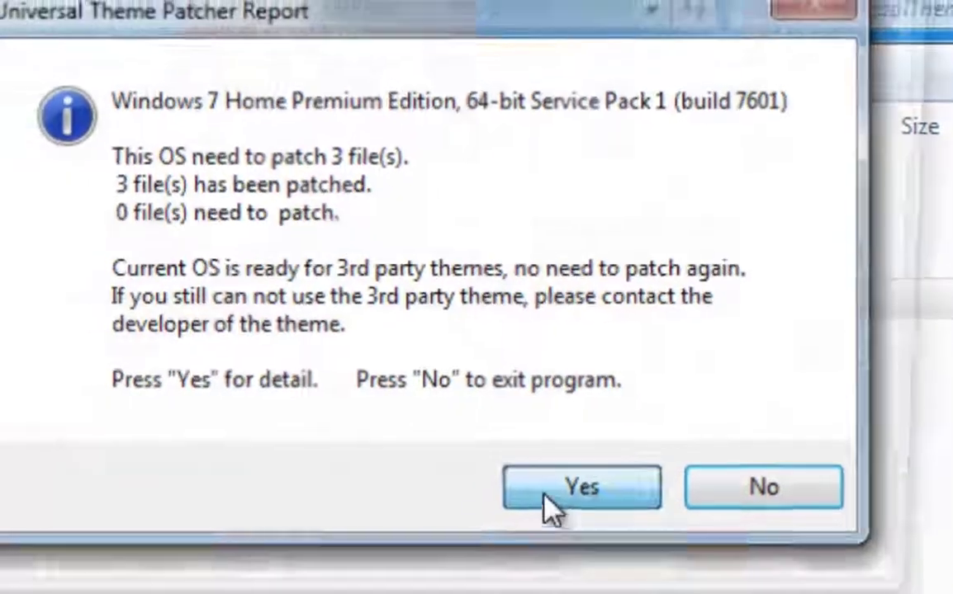
pyautogui.click(561, 499)
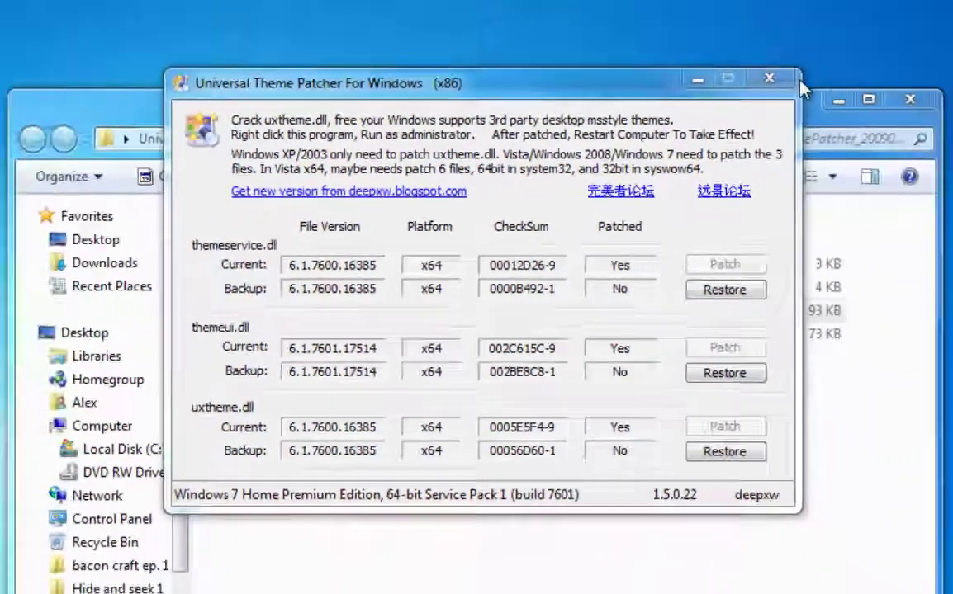
pyautogui.click(644, 169)
# Close the patcher folder and open THEME SHINE 2.0, showing its six subfolders.
pyautogui.click(718, 178)
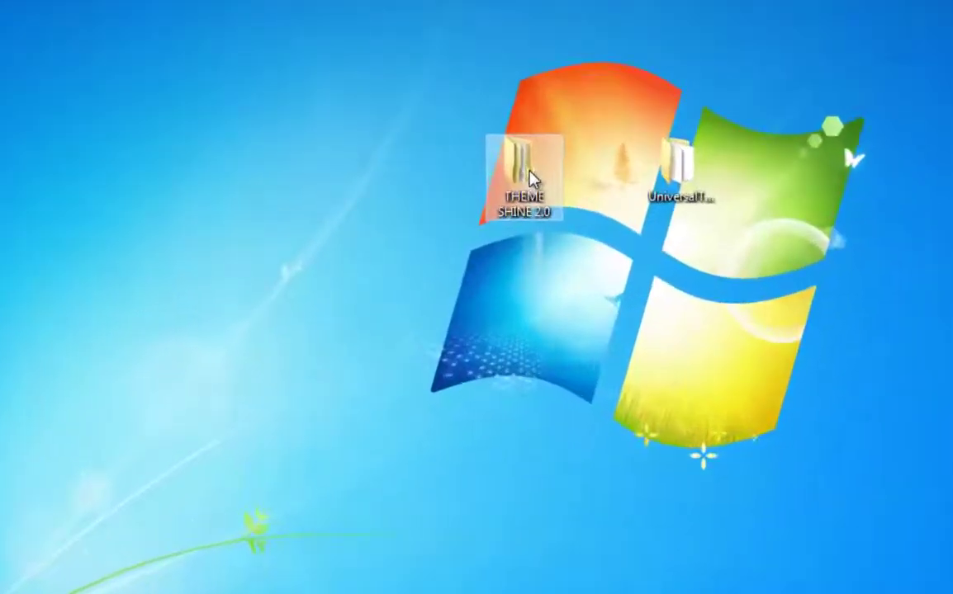
pyautogui.doubleClick(429, 237)
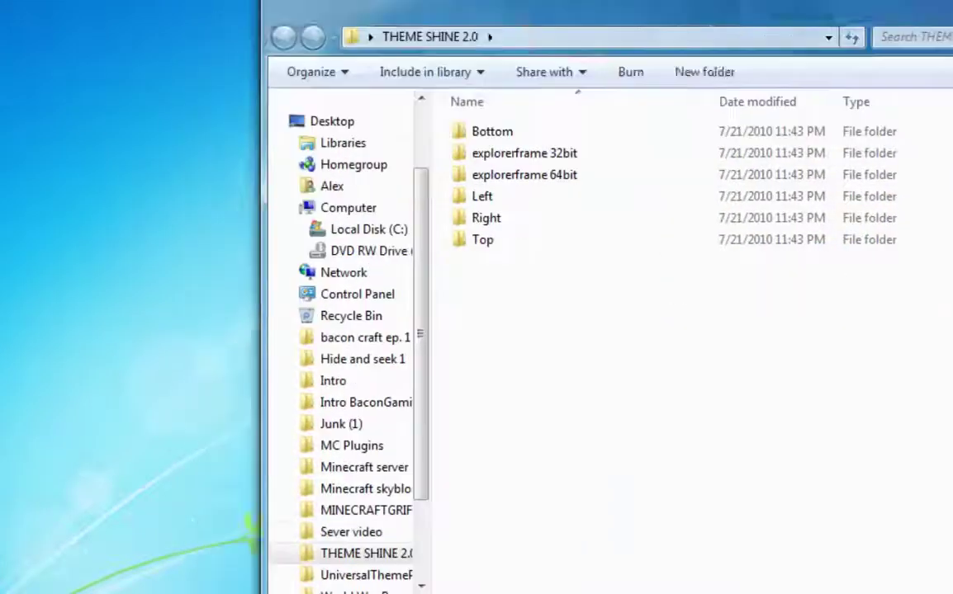
pyautogui.press('super')
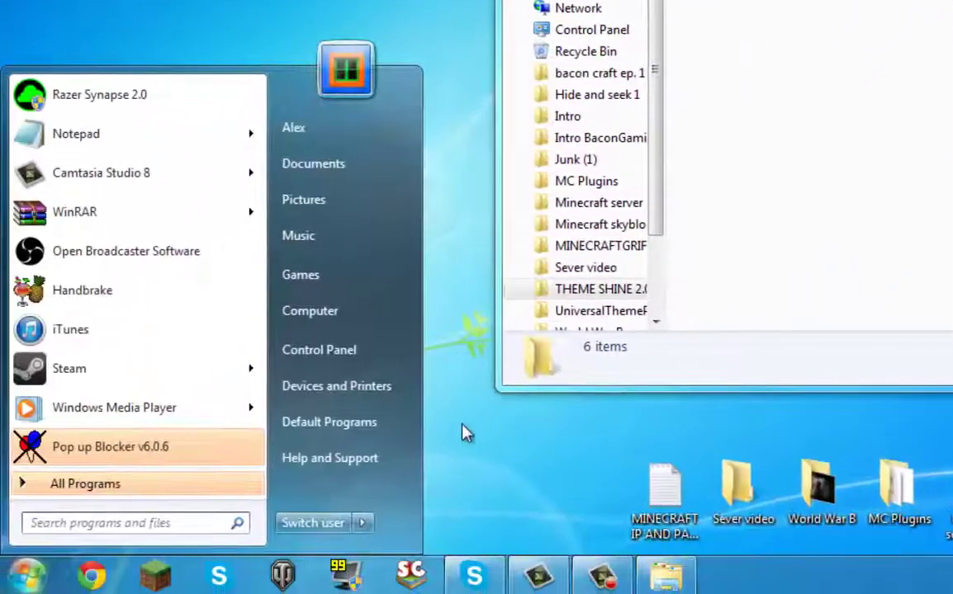
pyautogui.click(94, 576)
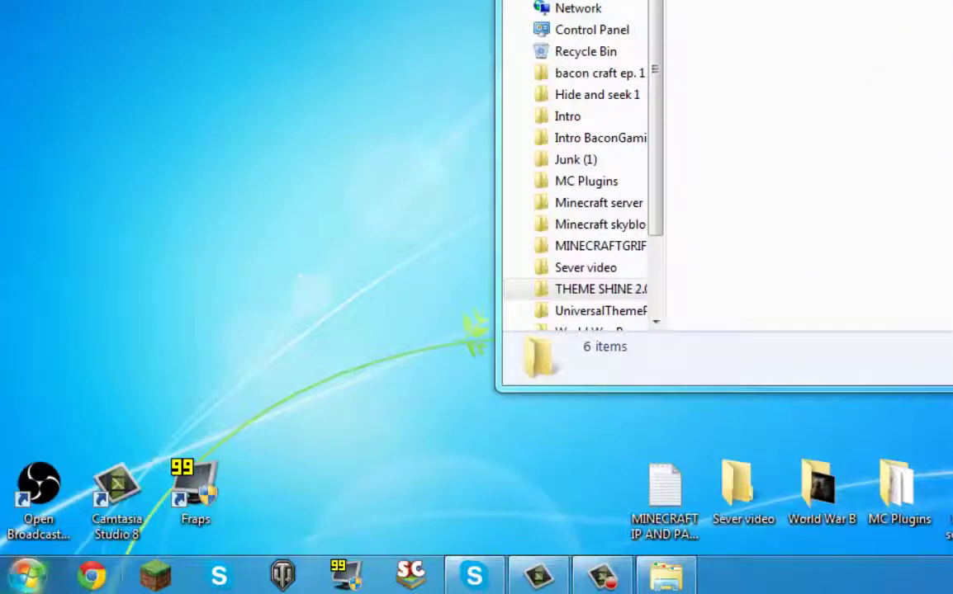
# Paste C:\Windows\Resources\Themes into the Start search and open the Themes folder.
pyautogui.click(27, 576)
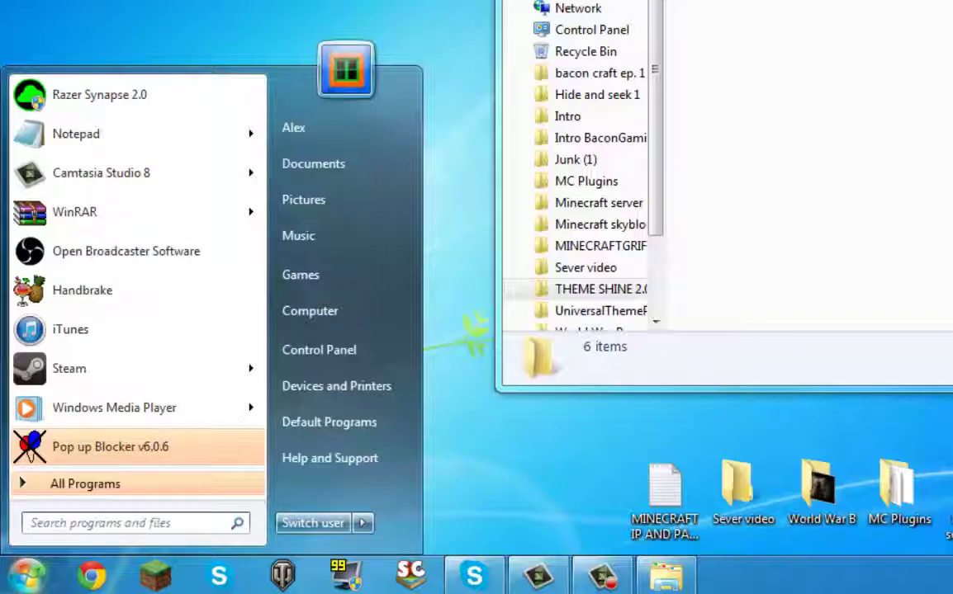
pyautogui.press('Escape')
pyautogui.click(17, 577)
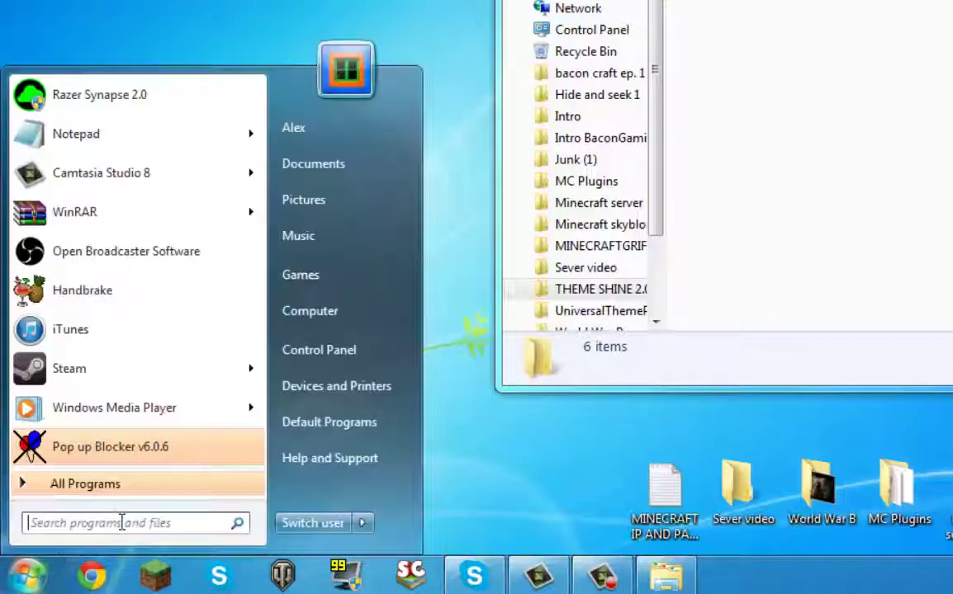
pyautogui.rightClick(117, 525)
pyautogui.click(164, 450)
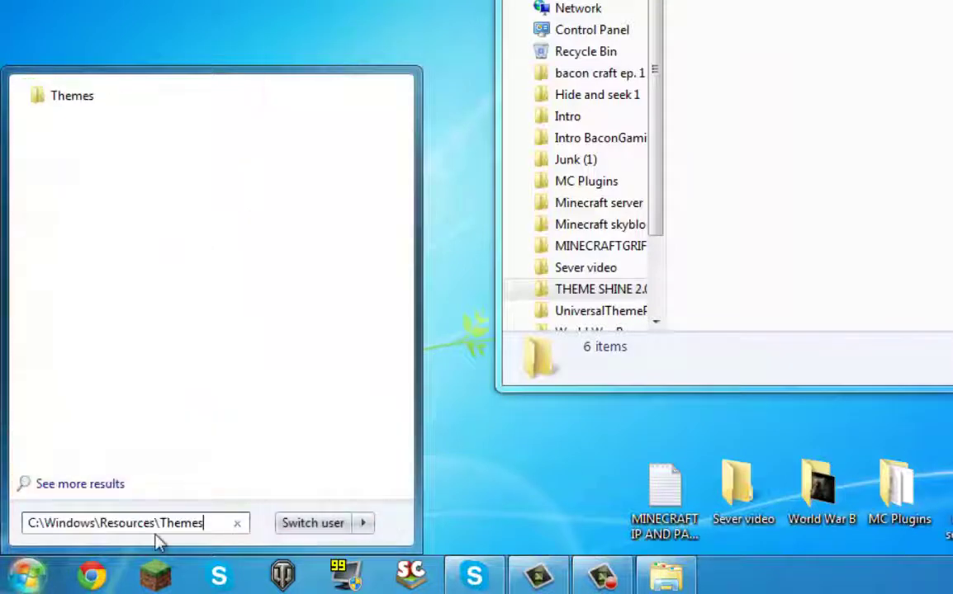
pyautogui.moveTo(207, 523); pyautogui.dragTo(28, 523)
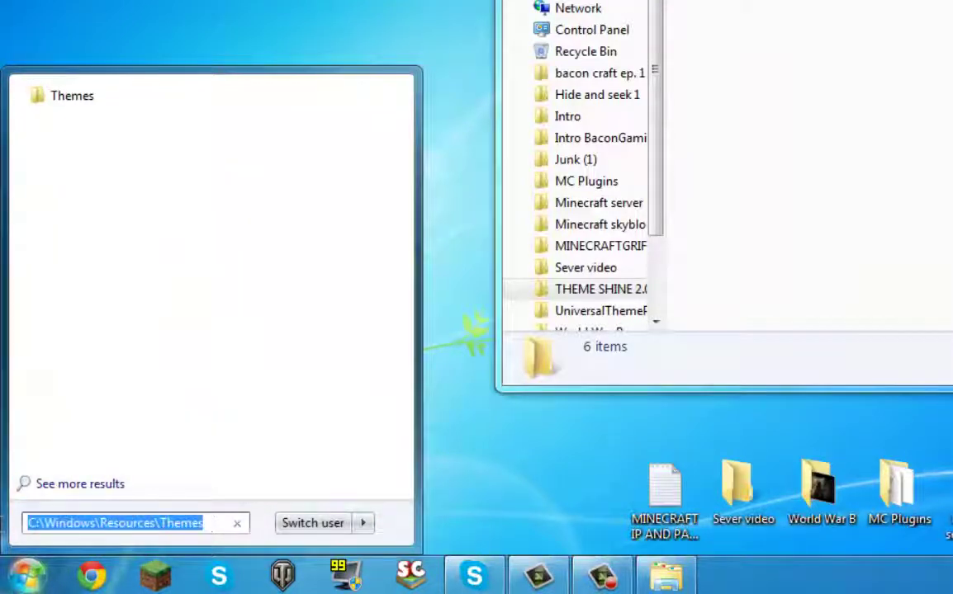
pyautogui.moveTo(213, 524); pyautogui.dragTo(198, 529)
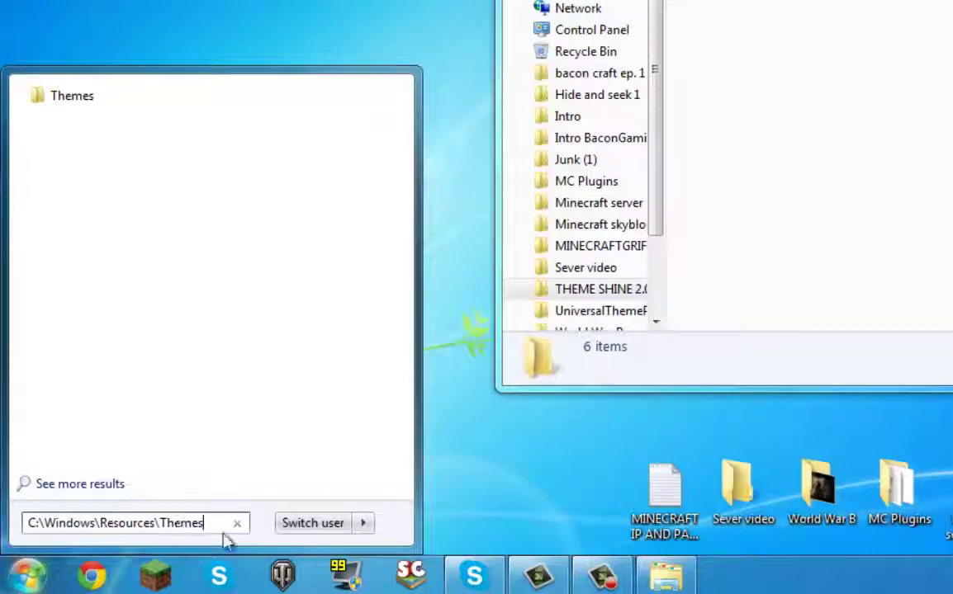
pyautogui.moveTo(223, 528); pyautogui.dragTo(20, 497)
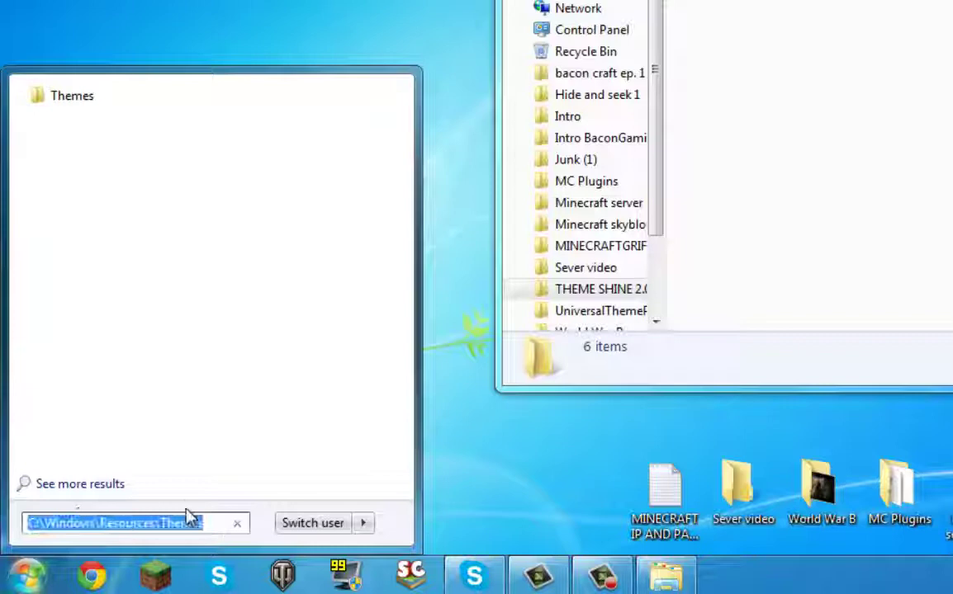
pyautogui.click(74, 95)
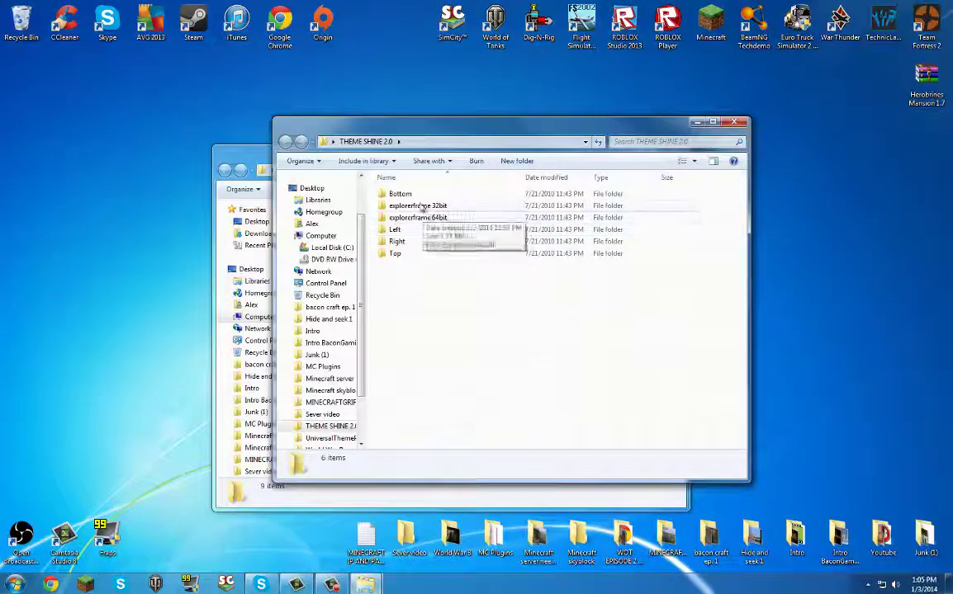
# Open the Bottom theme variant folder and snap it beside the Themes window.
pyautogui.doubleClick(421, 193)
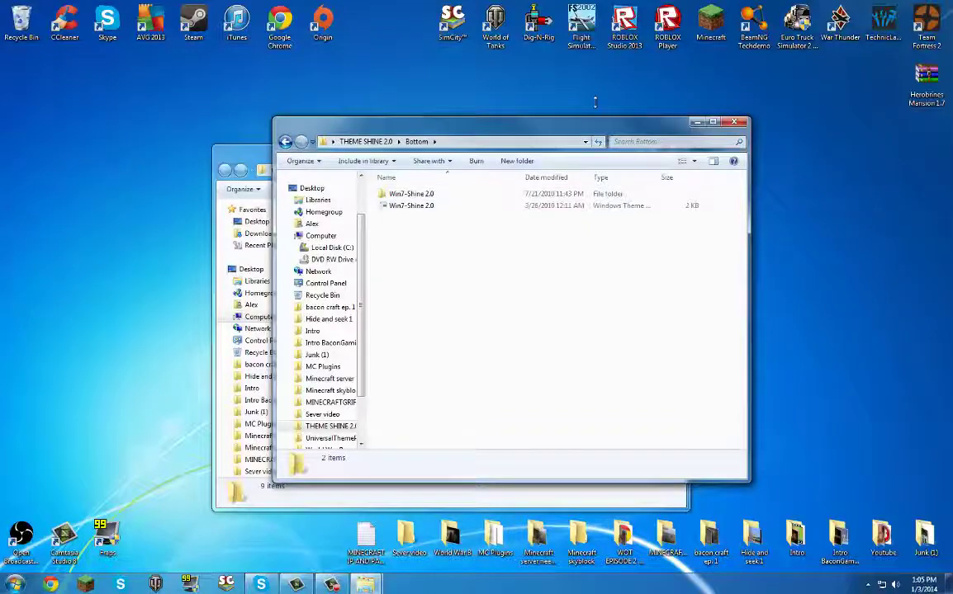
pyautogui.moveTo(594, 124); pyautogui.dragTo(842, 15)
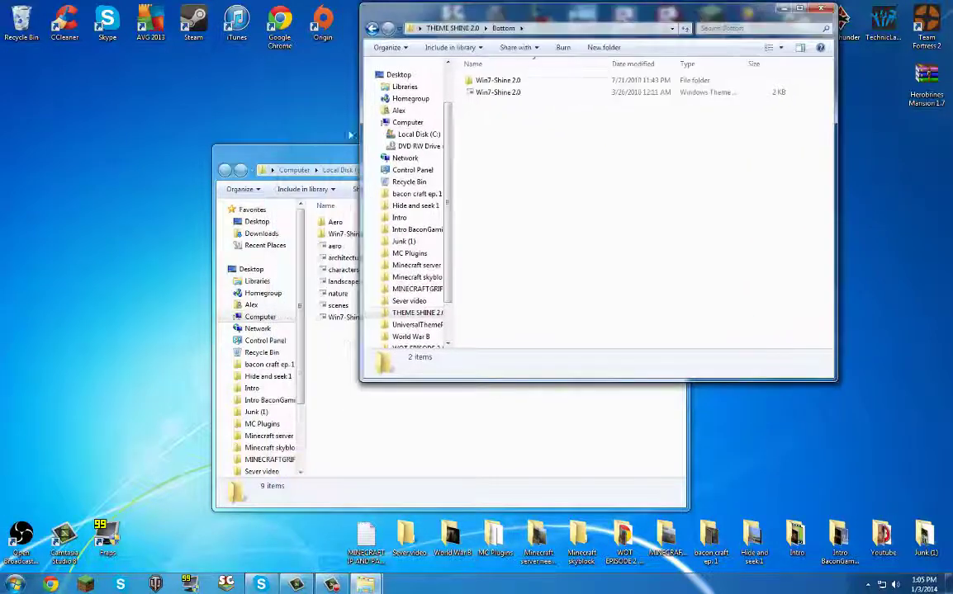
pyautogui.click(506, 404)
pyautogui.press('super+Left')
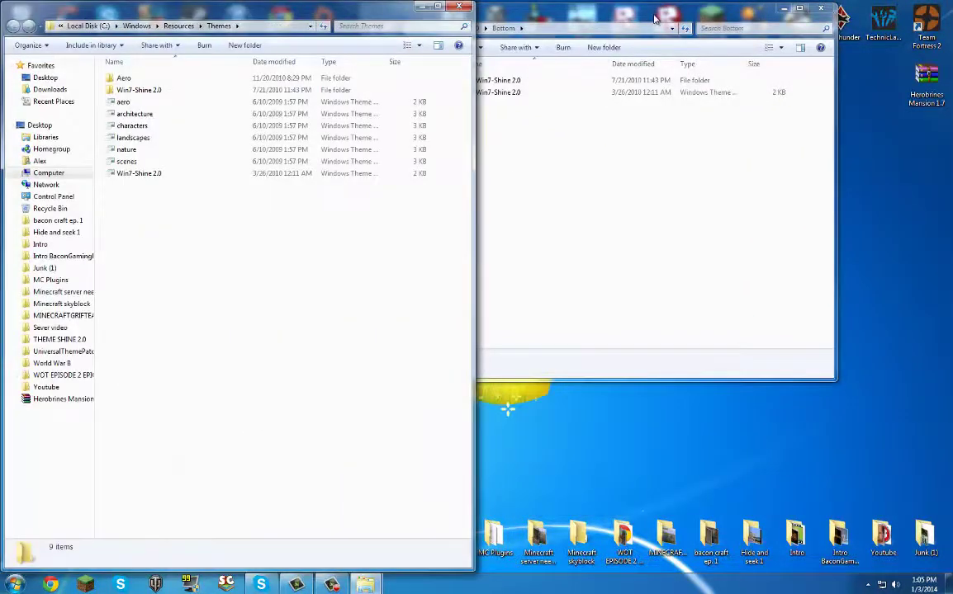
pyautogui.click(654, 18)
pyautogui.press('super+Right')
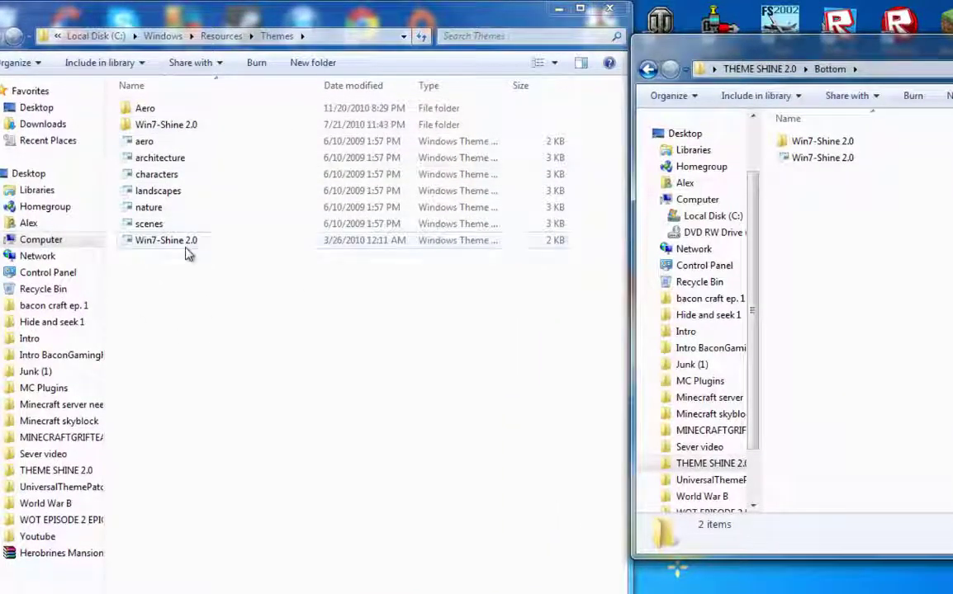
pyautogui.moveTo(701, 330)
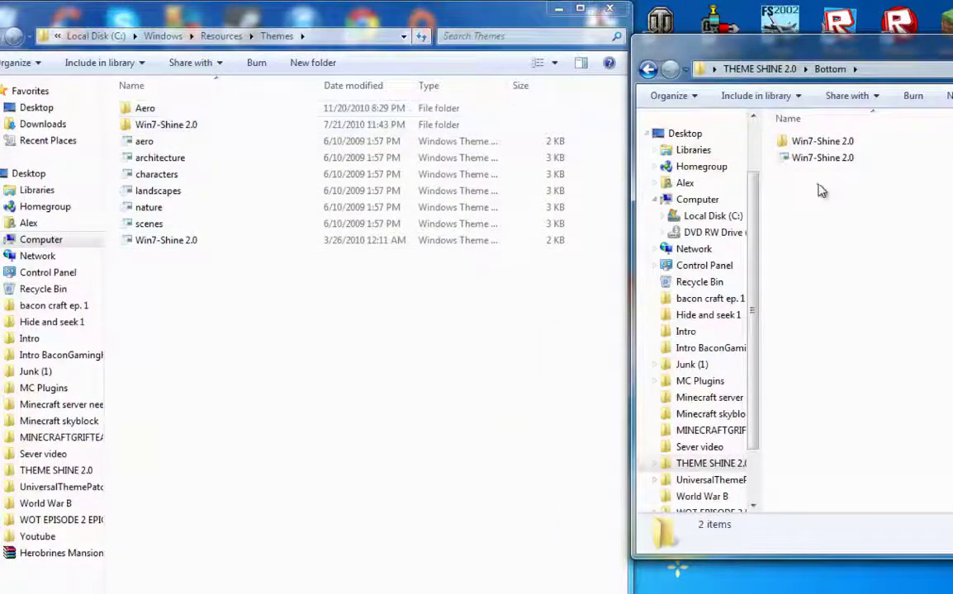
# Copy the Win7-Shine 2.0 folder into Themes, dismiss the replace prompt, and close Themes.
pyautogui.rightClick(820, 141)
pyautogui.moveTo(819, 141); pyautogui.dragTo(436, 389)
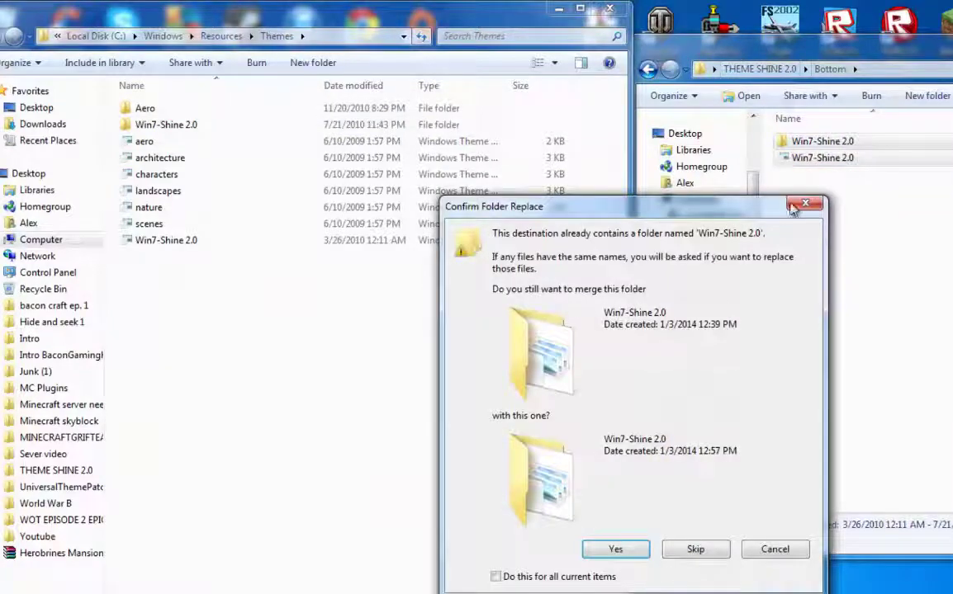
pyautogui.click(805, 203)
pyautogui.click(609, 8)
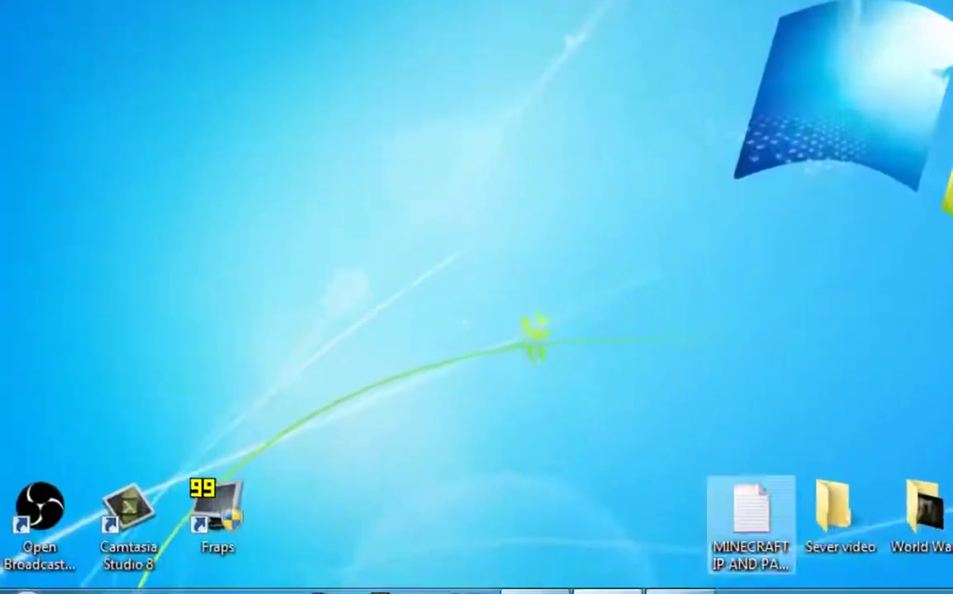
# Open Personalization from the desktop, apply the Unsaved Theme under My Themes, and close it.
pyautogui.rightClick(734, 266)
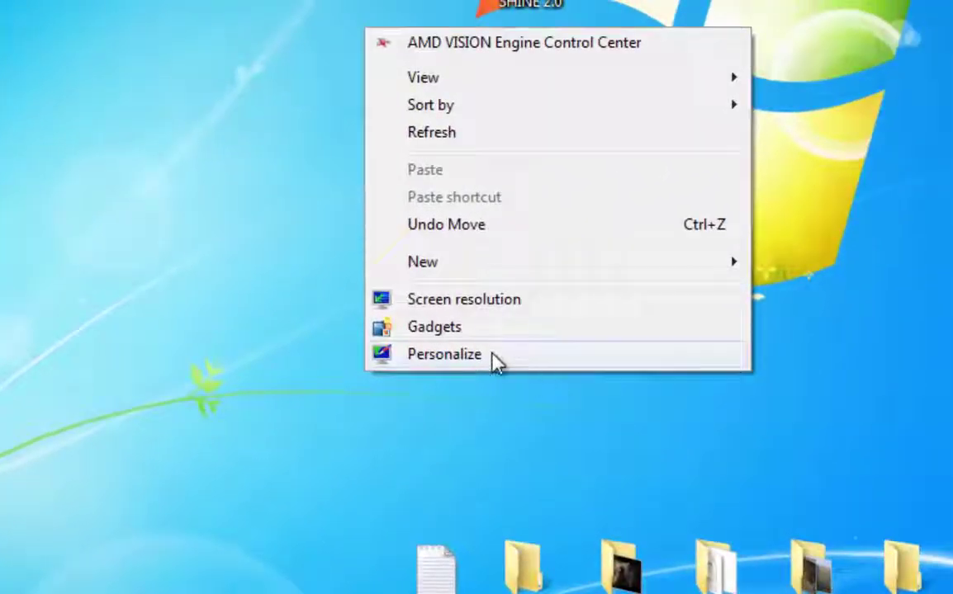
pyautogui.click(467, 374)
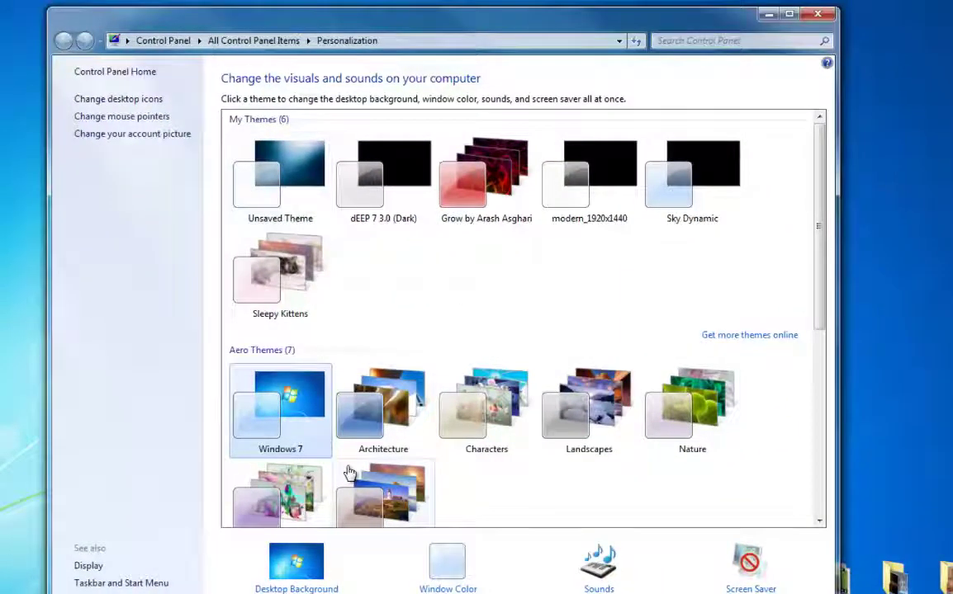
pyautogui.scroll(-5, 350, 472)
pyautogui.scroll(-3, 350, 473)
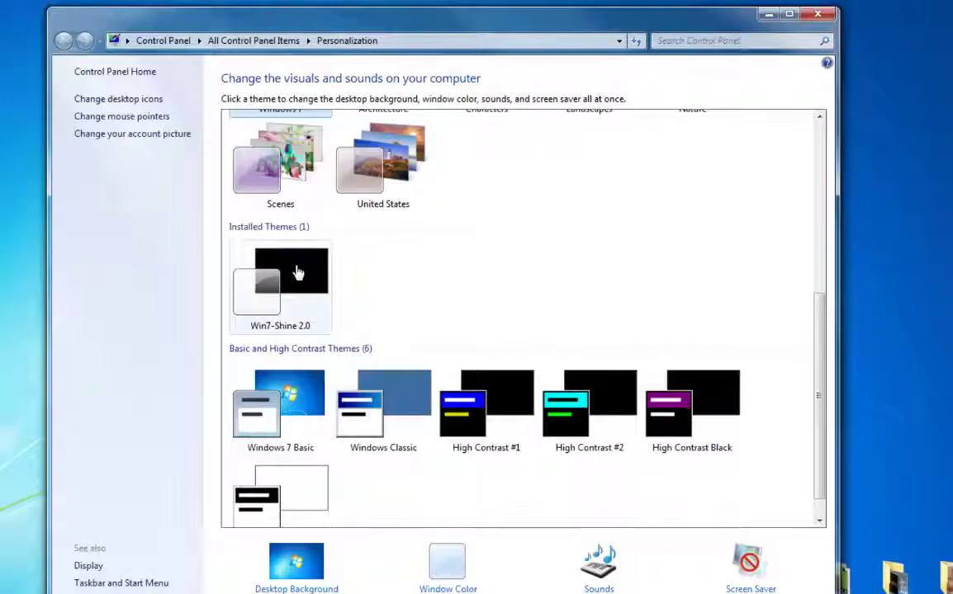
pyautogui.scroll(6, 297, 274)
pyautogui.scroll(2, 298, 274)
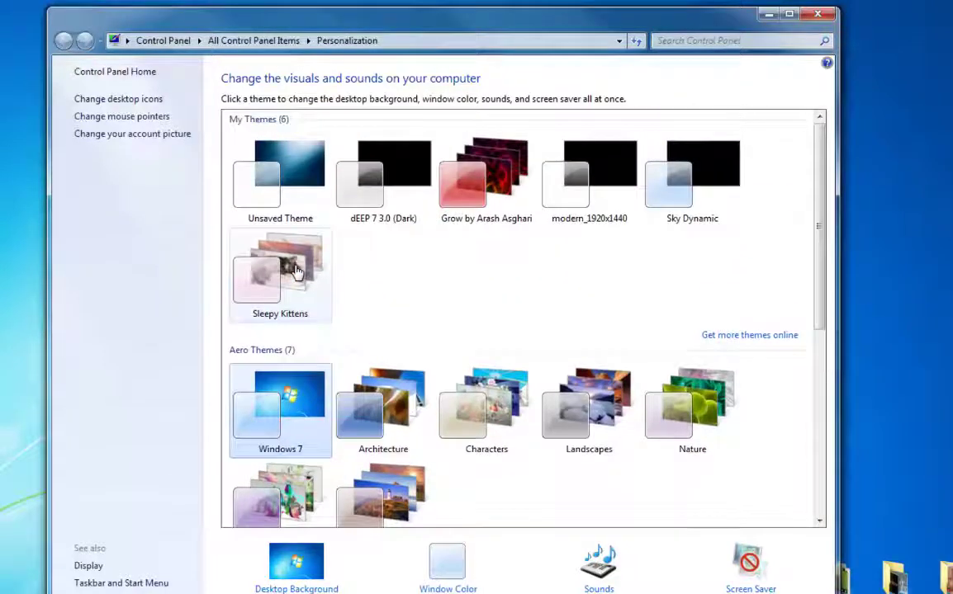
pyautogui.click(275, 161)
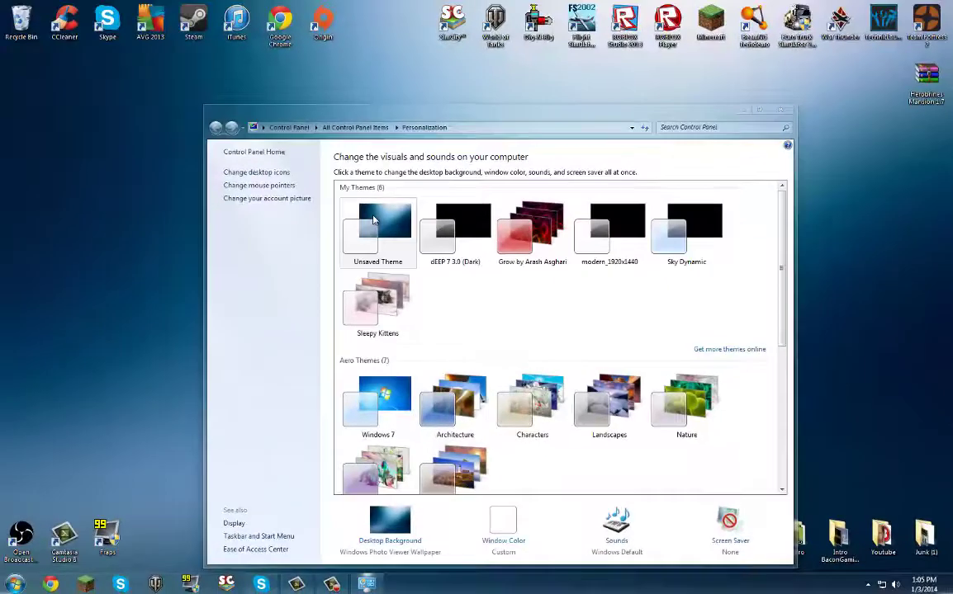
pyautogui.click(778, 111)
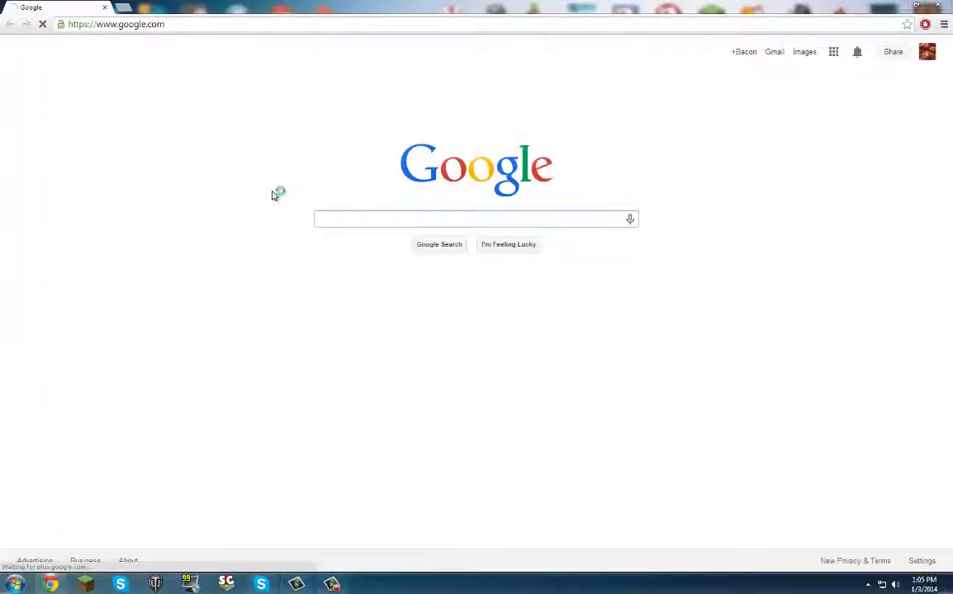
# Go to Google Images and search for 'blue background design' images.
pyautogui.write('images')
pyautogui.press('Return')
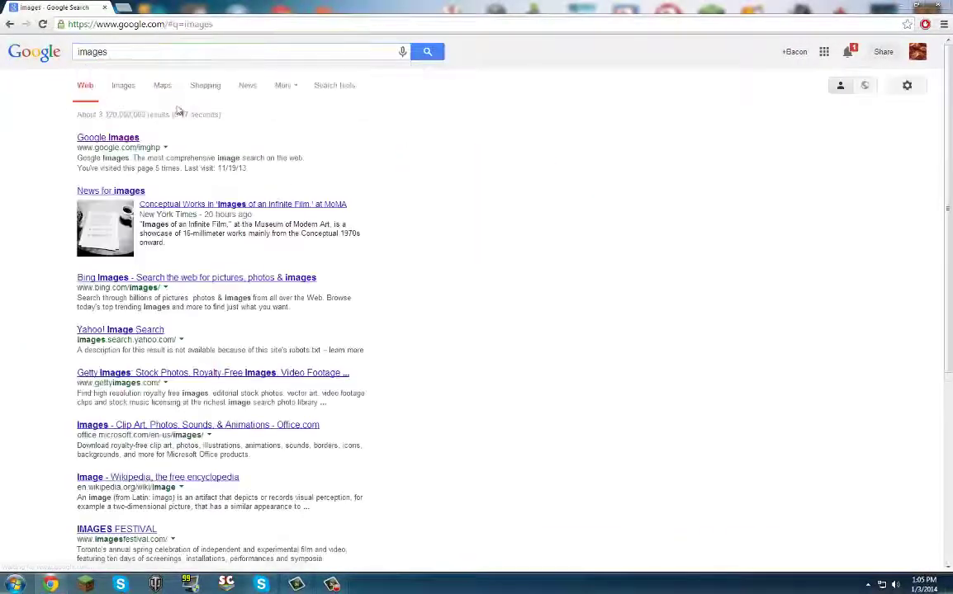
pyautogui.click(128, 138)
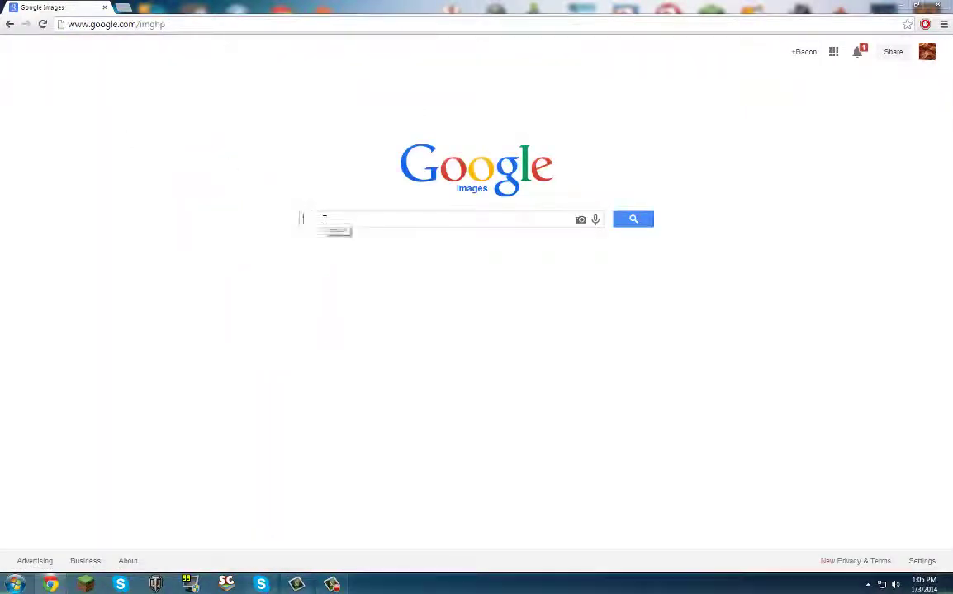
pyautogui.write('Blue ')
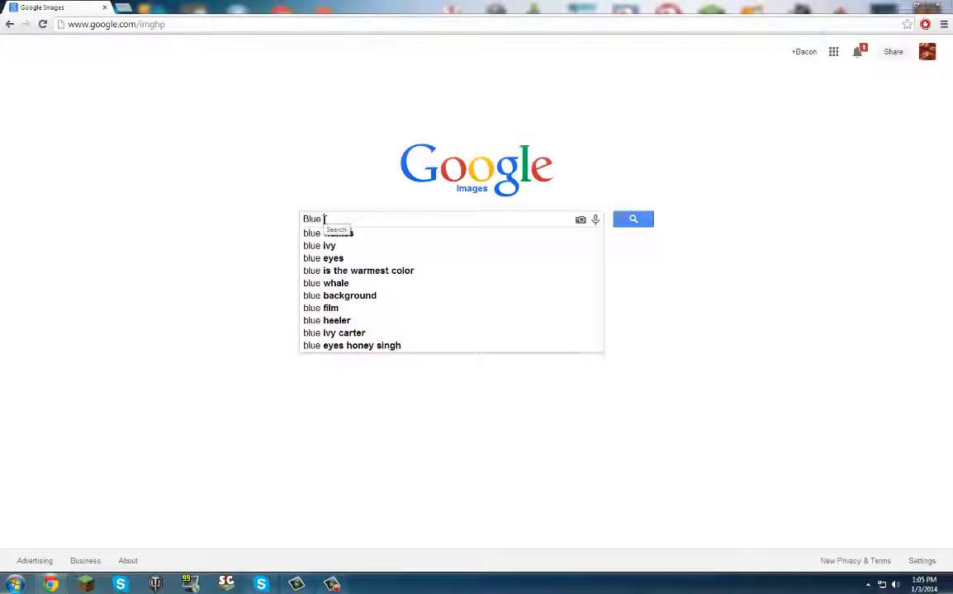
pyautogui.write('backround')
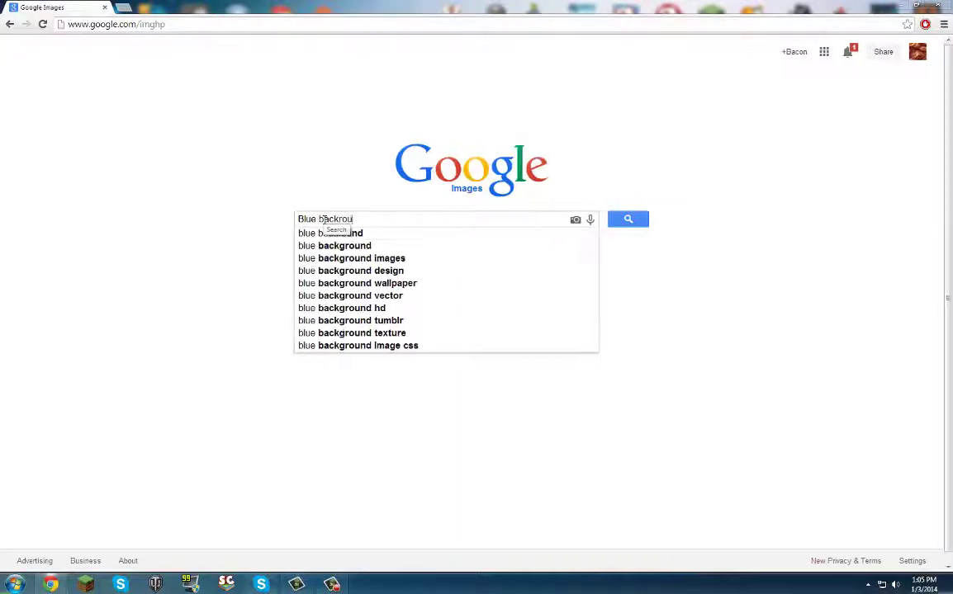
pyautogui.click(381, 270)
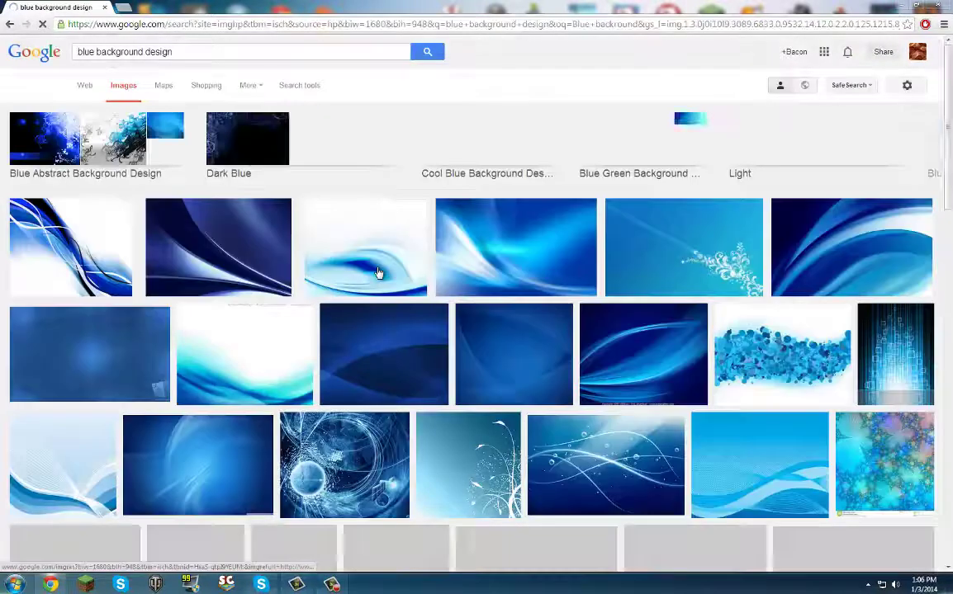
# Find the purple-blue curve abstract background in the image results and open its preview.
pyautogui.scroll(-1, 519, 289)
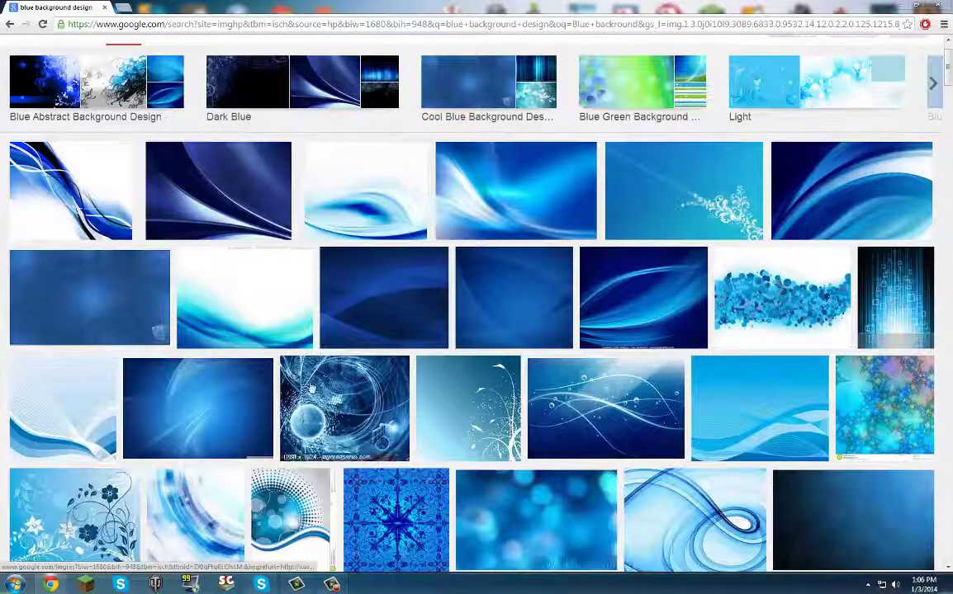
pyautogui.scroll(-2, 429, 372)
pyautogui.scroll(-2, 539, 360)
pyautogui.scroll(-1, 748, 367)
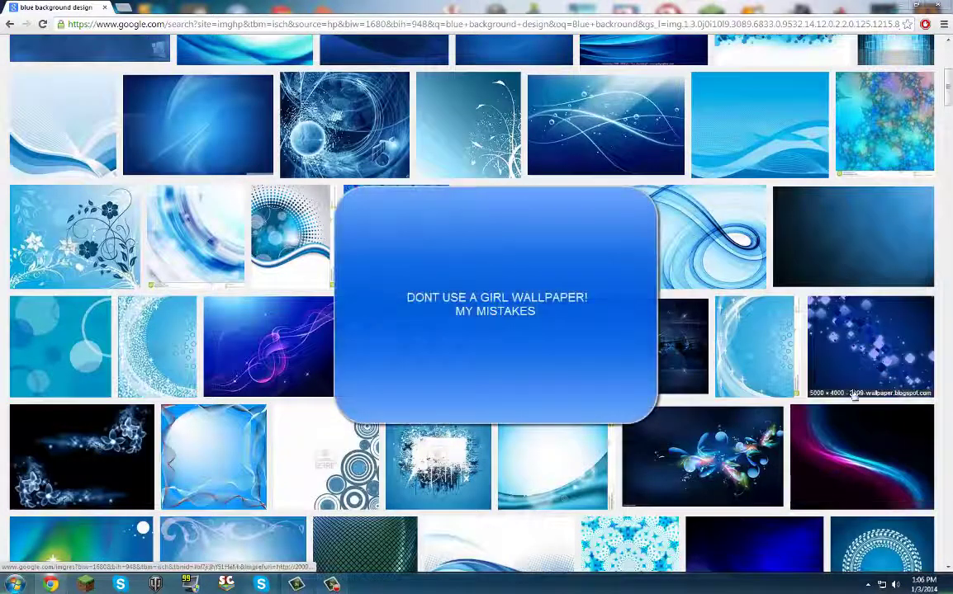
pyautogui.click(848, 485)
# Save the purple-blue curve image to the computer as a JPEG.
pyautogui.rightClick(283, 291)
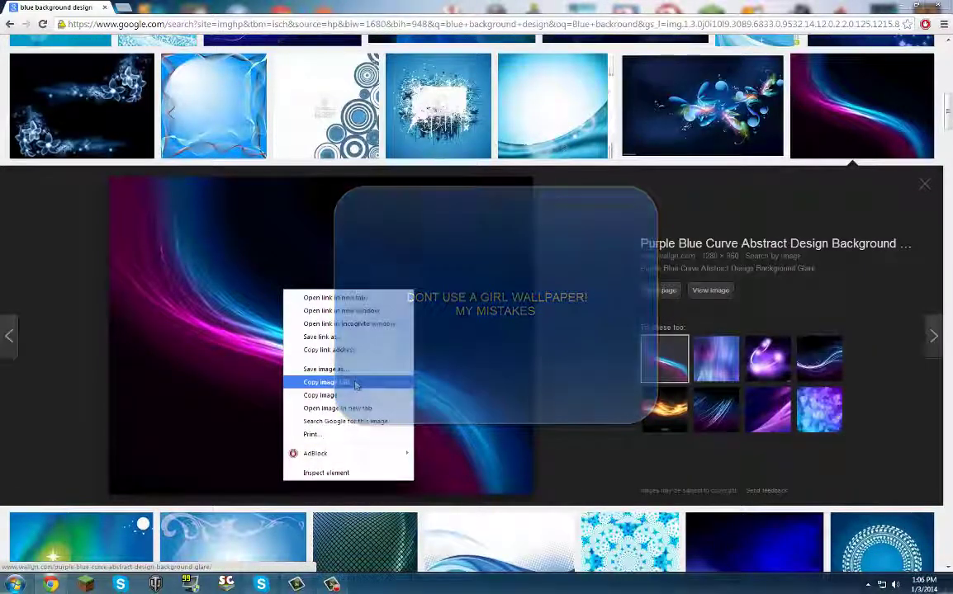
pyautogui.click(326, 396)
pyautogui.rightClick(474, 416)
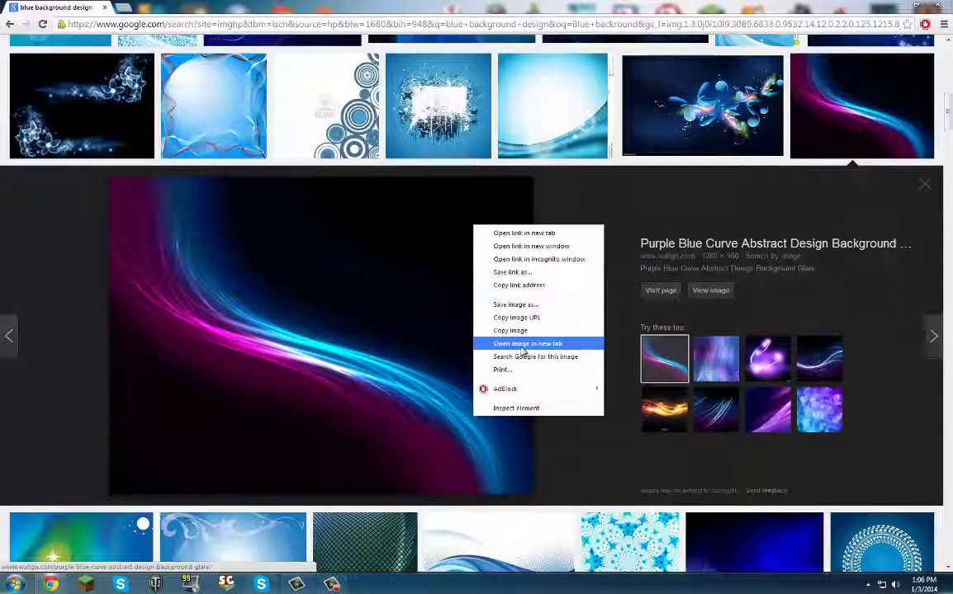
pyautogui.click(520, 305)
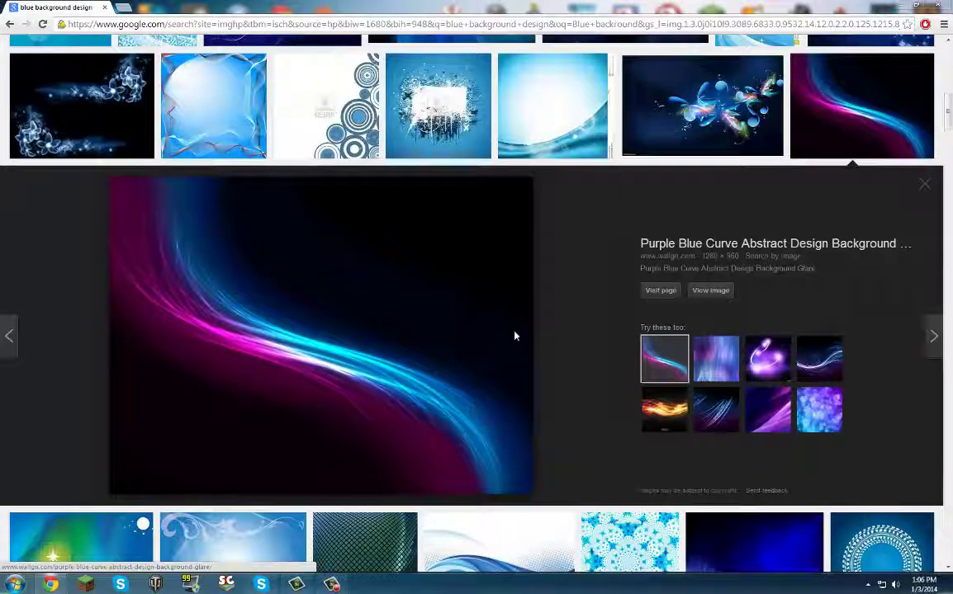
pyautogui.click(370, 280)
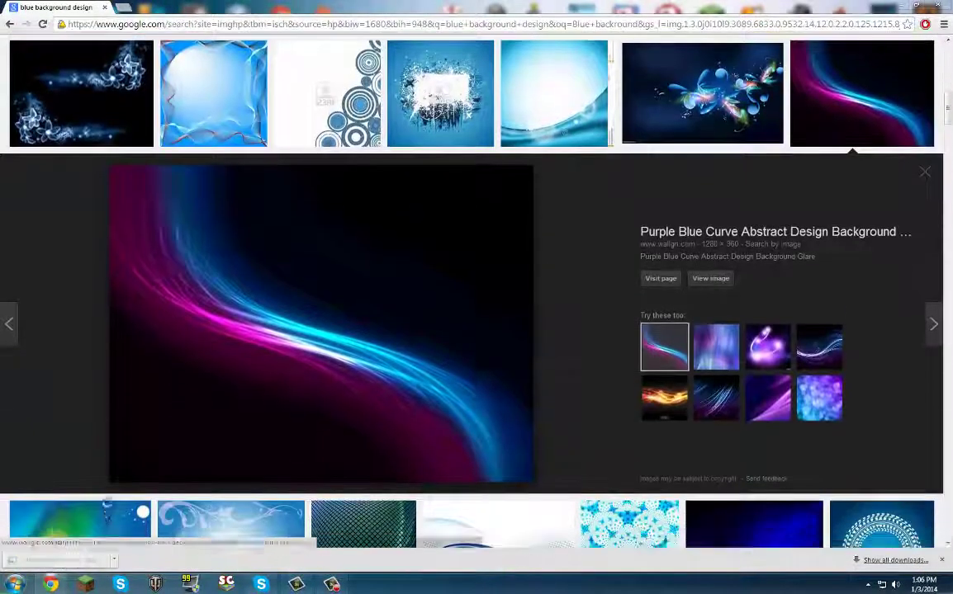
# Open the saved purple-blue curve image in Photo Viewer, make it the wallpaper, and close the viewer.
pyautogui.click(62, 560)
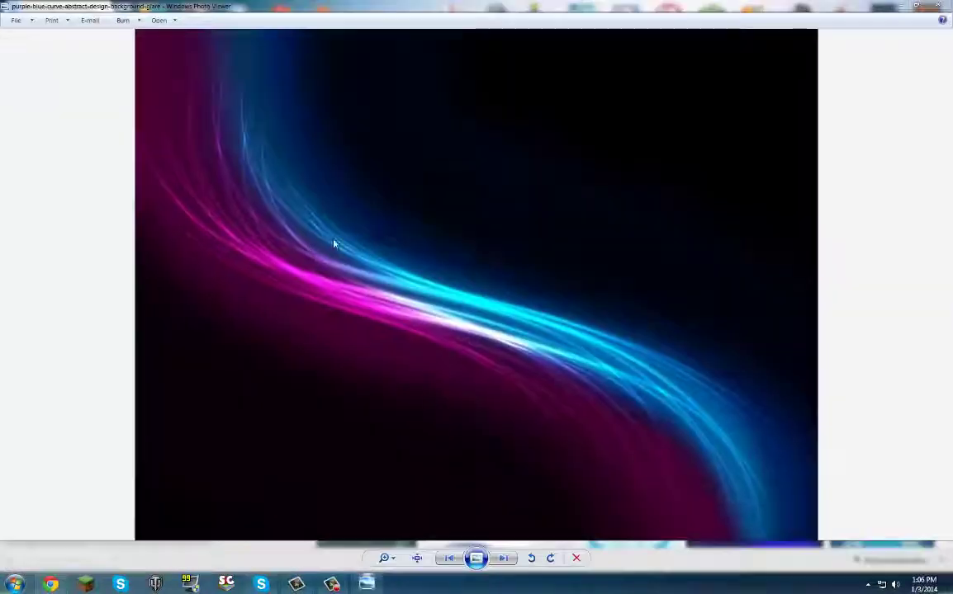
pyautogui.rightClick(377, 245)
pyautogui.click(455, 262)
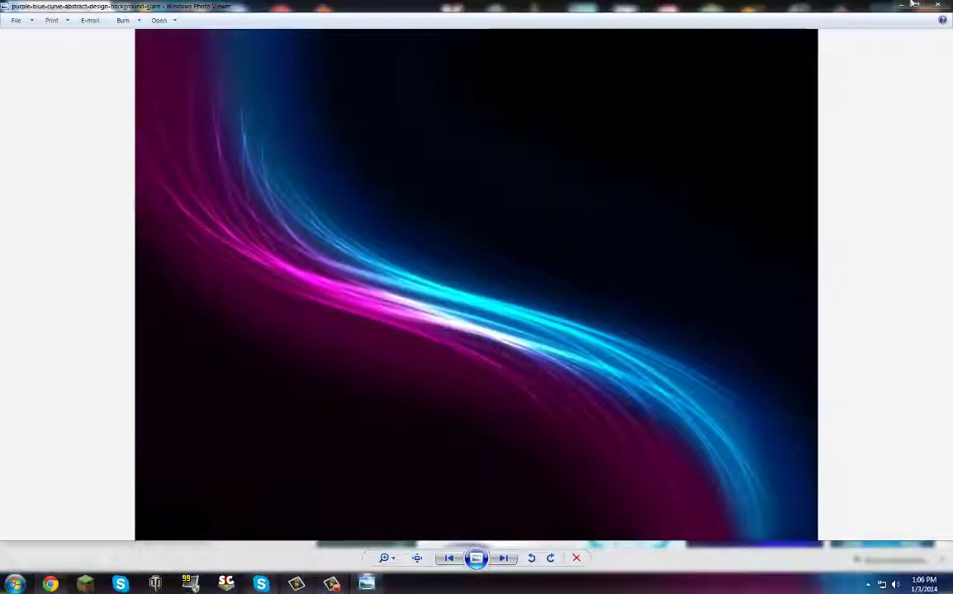
pyautogui.click(938, 6)
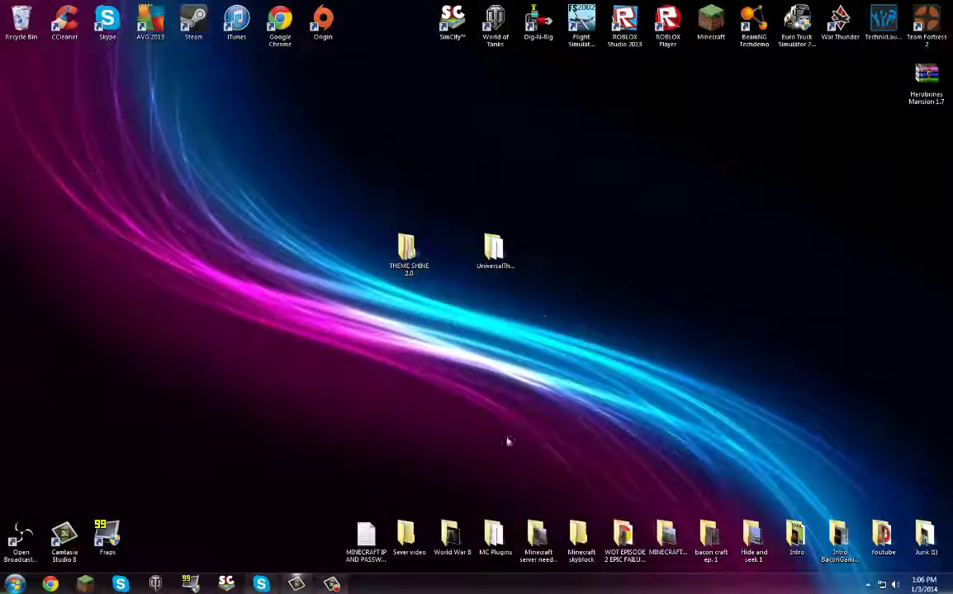